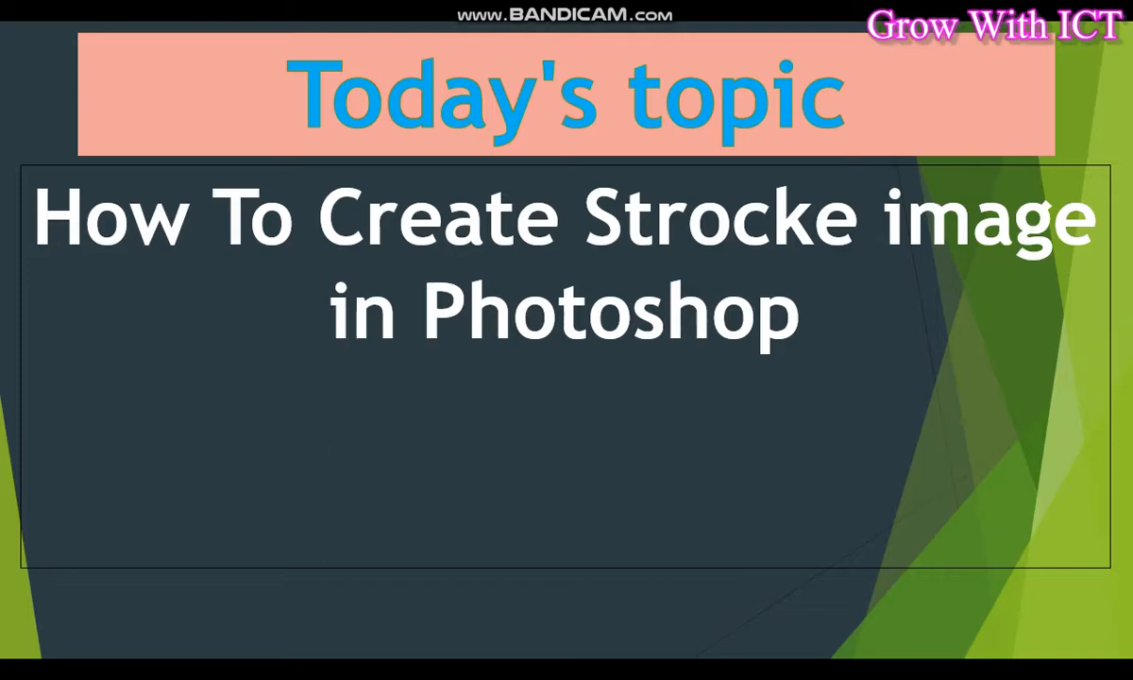
{"action": "key", "text": "Right"}
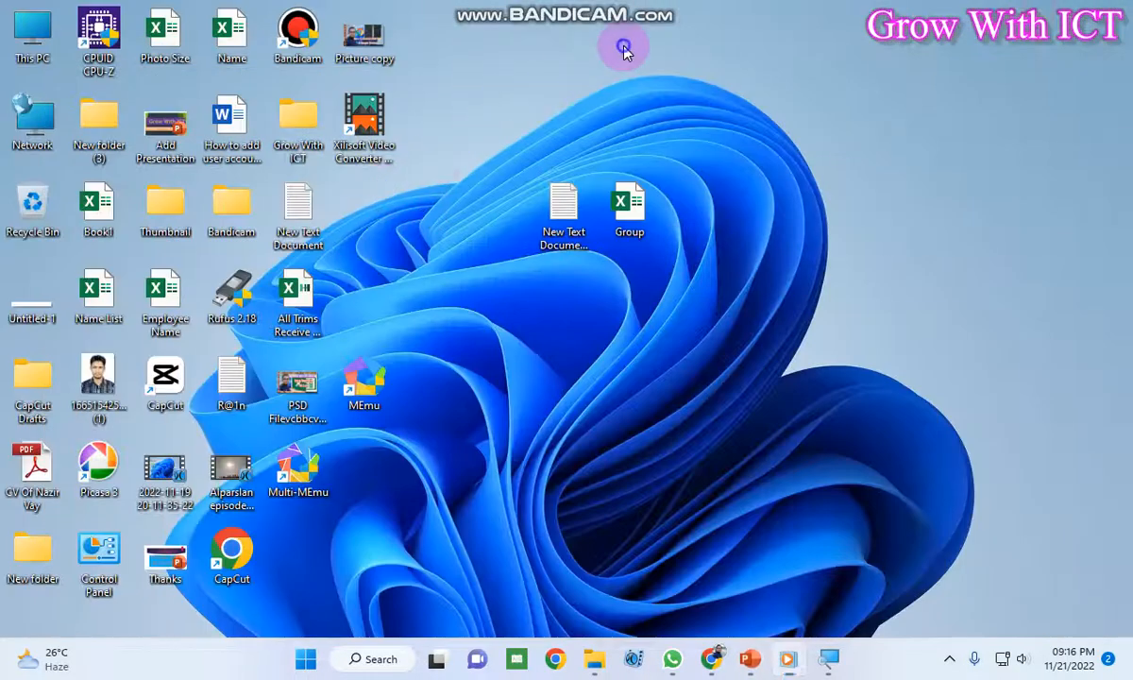
{"action": "right_click", "coordinate": [623, 47]}
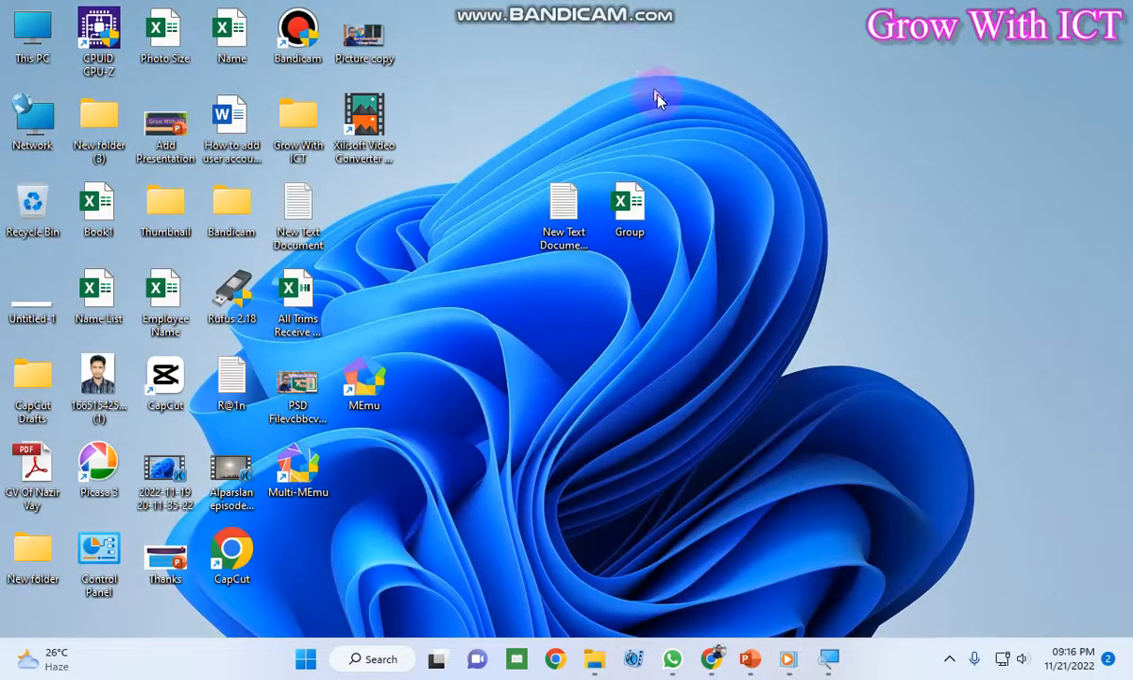
{"action": "left_click", "coordinate": [650, 119]}
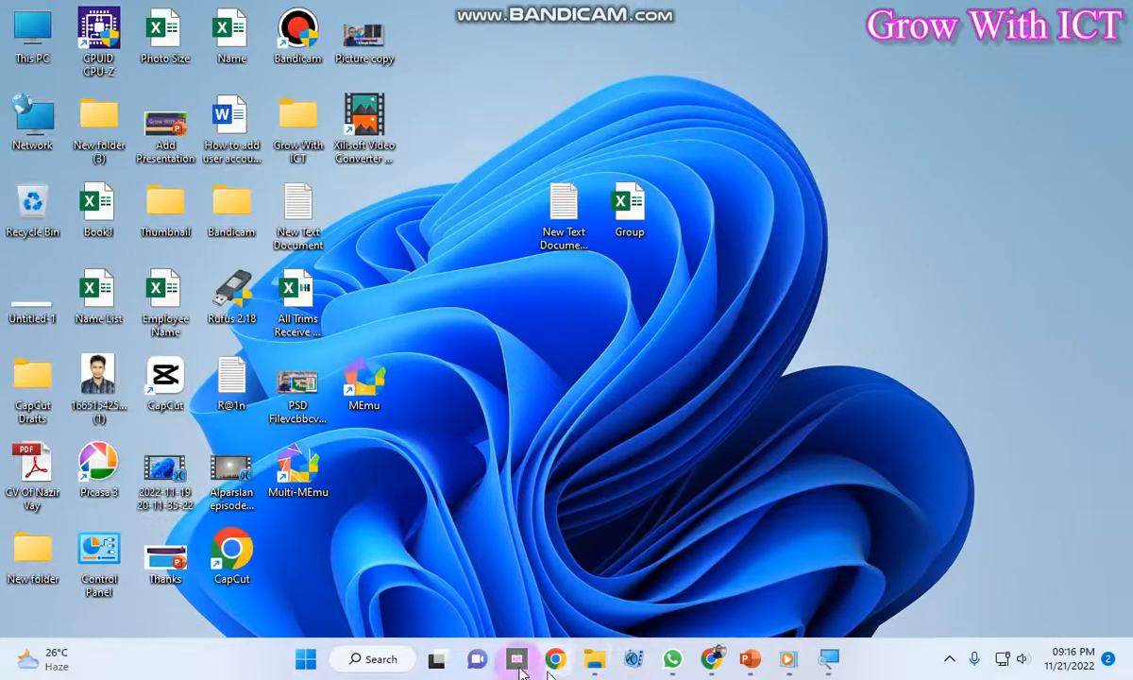
{"action": "left_click", "coordinate": [306, 661]}
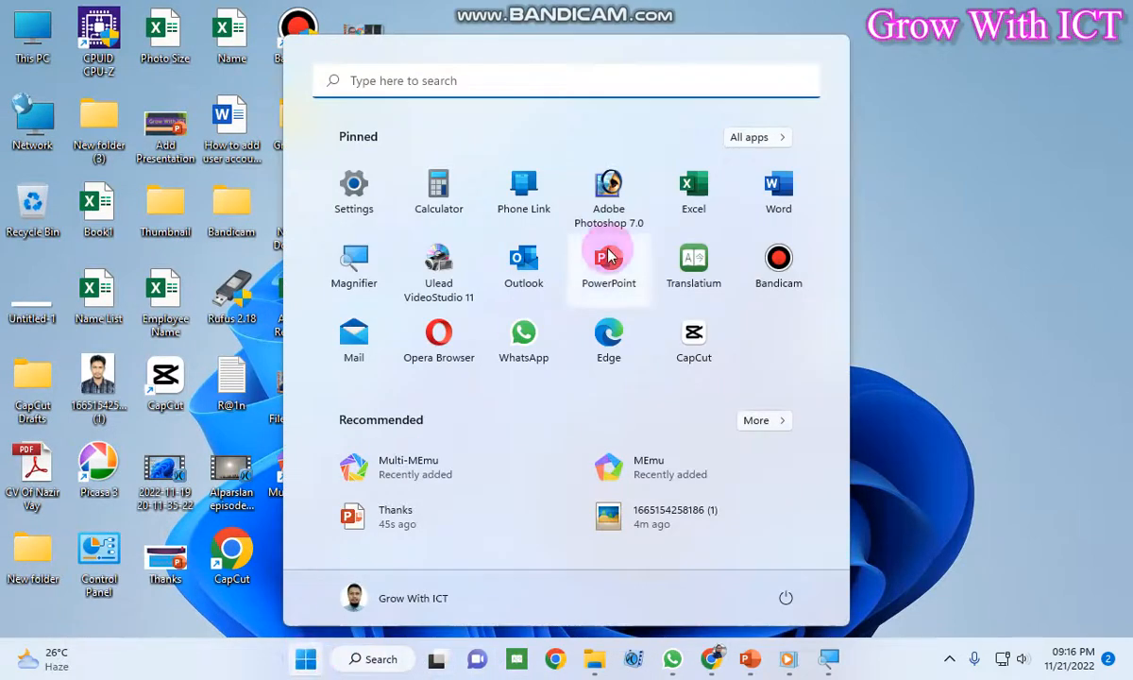
{"action": "left_click", "coordinate": [608, 187]}
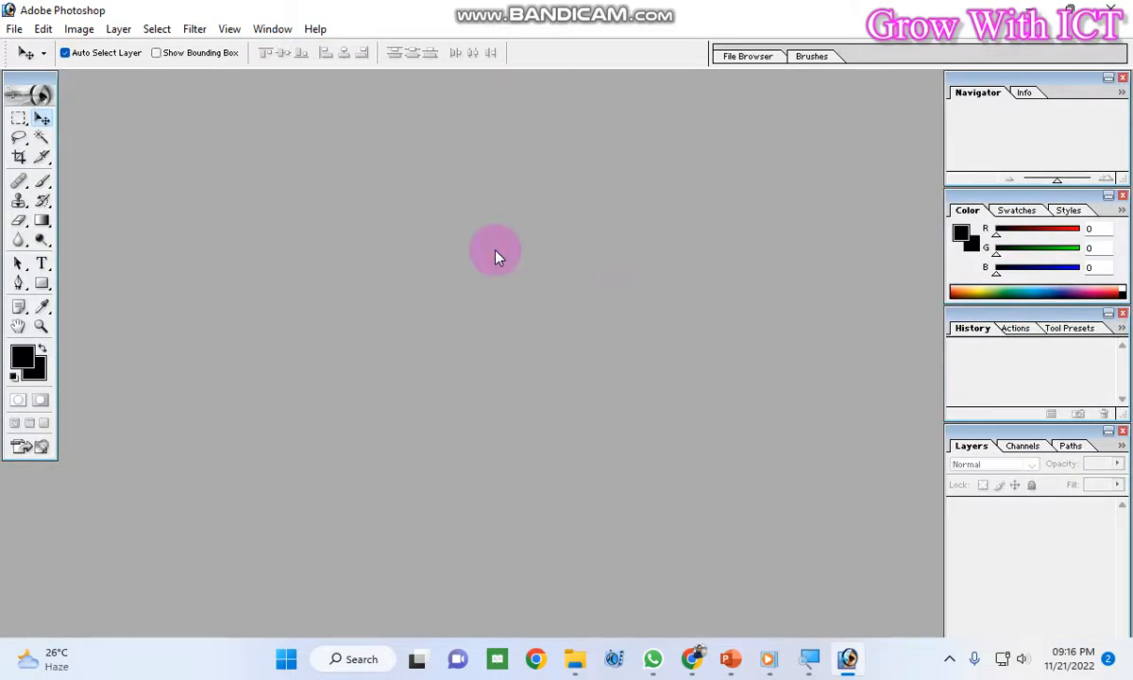
{"action": "left_click", "coordinate": [13, 28]}
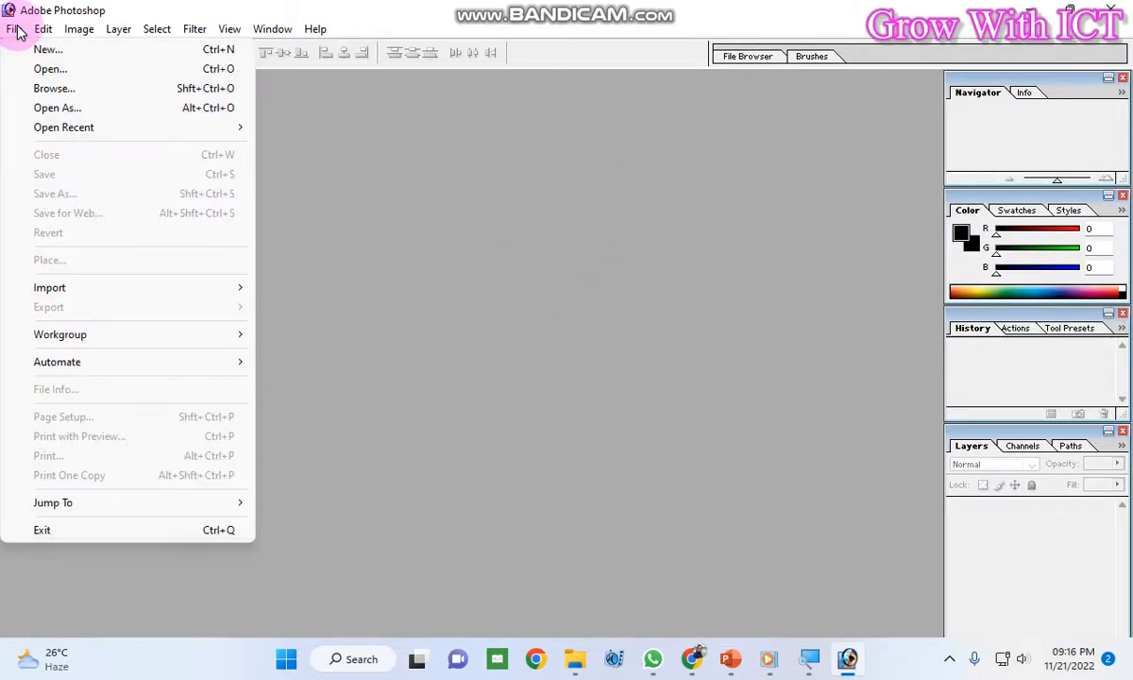
{"action": "left_click", "coordinate": [62, 71]}
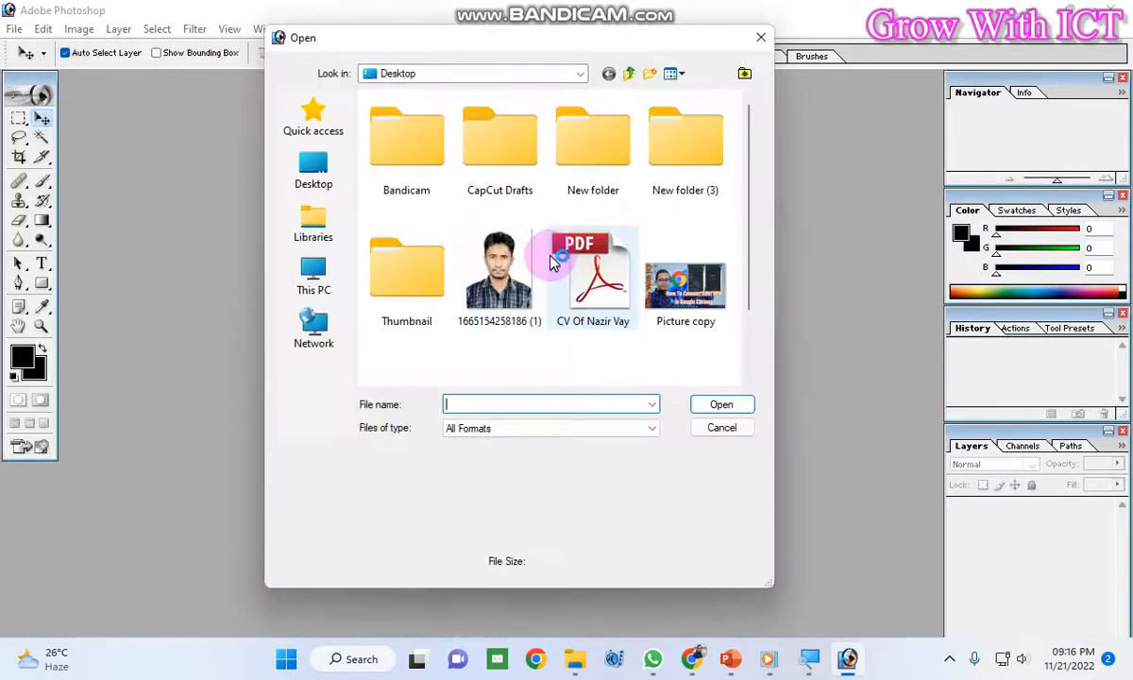
{"action": "left_click", "coordinate": [500, 274]}
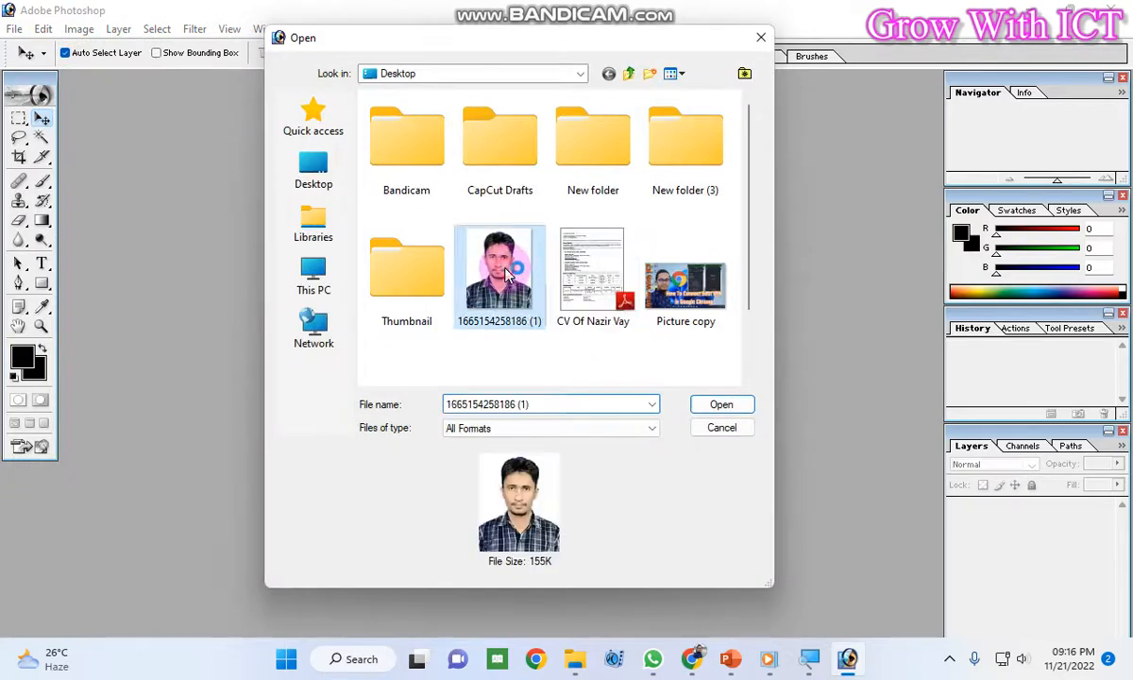
{"action": "left_click", "coordinate": [723, 404]}
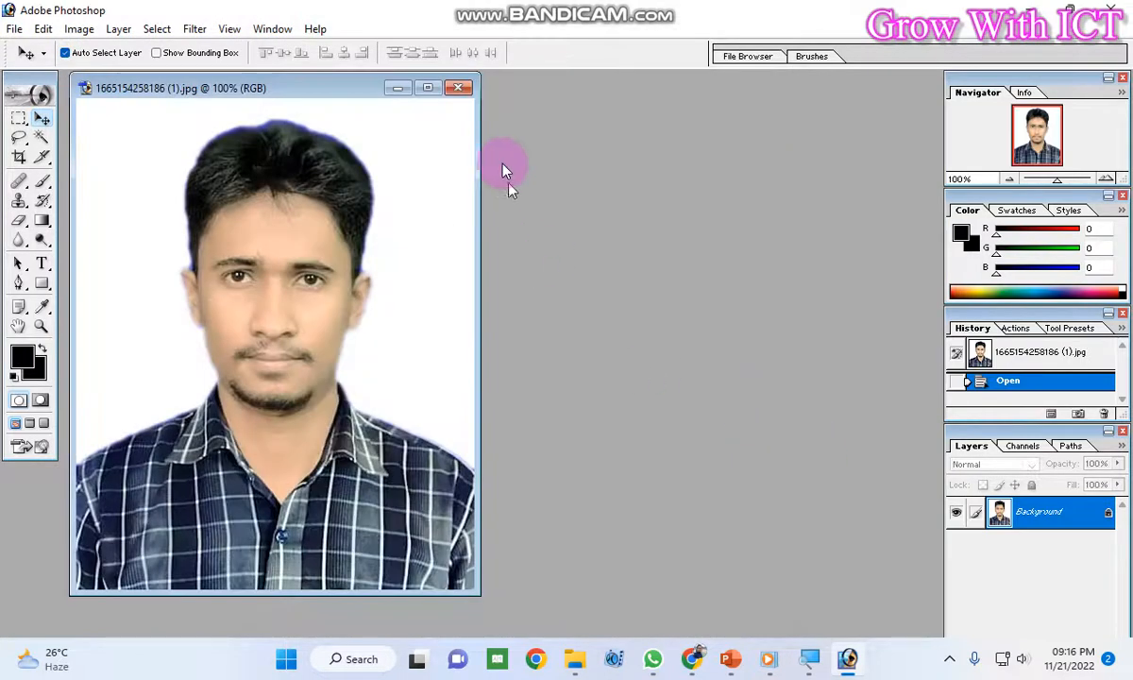
Create a new blank document with the A4 preset size alongside the portrait photo.
{"action": "left_click", "coordinate": [426, 88]}
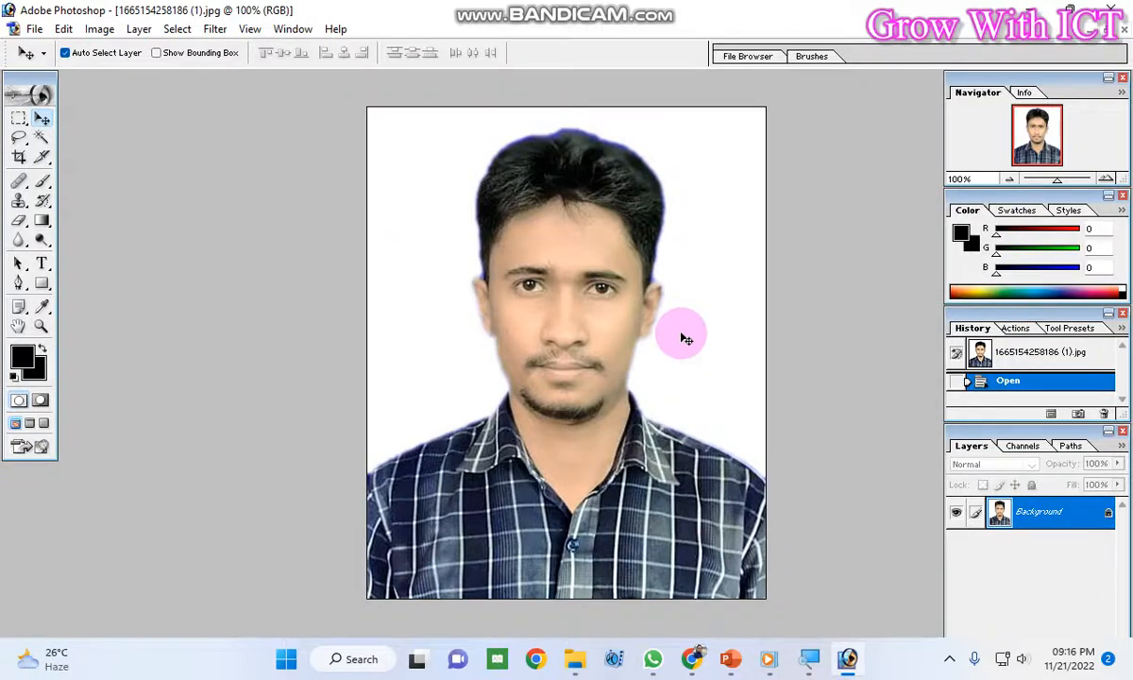
{"action": "left_click", "coordinate": [1105, 29]}
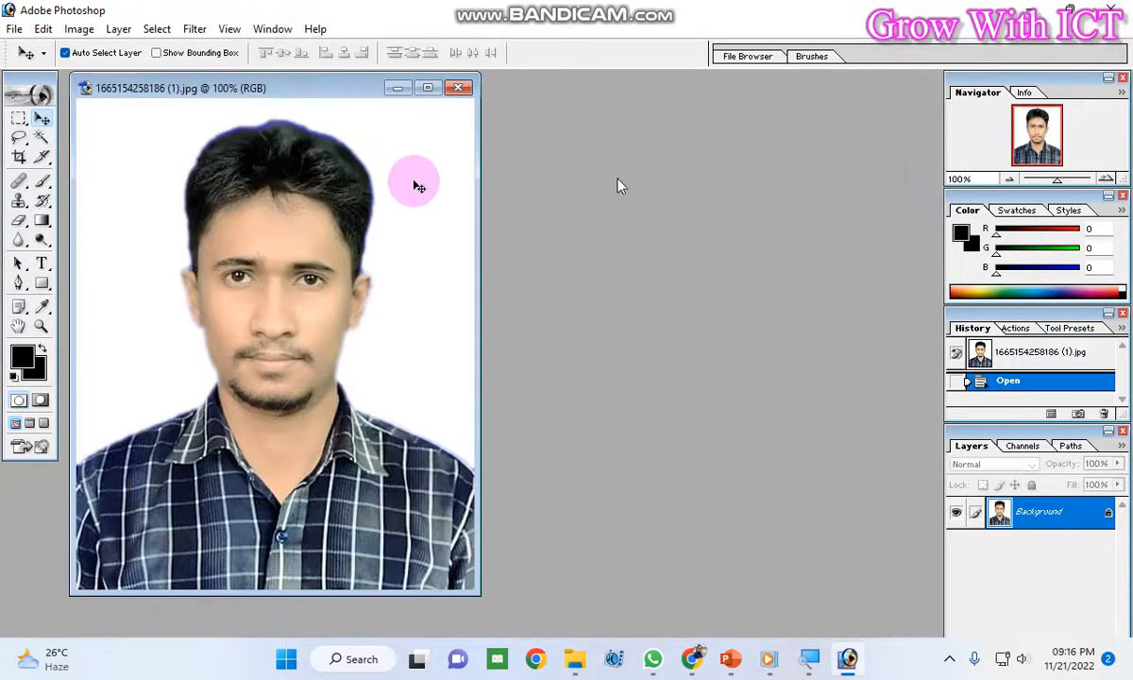
{"action": "left_click_drag", "start_coordinate": [324, 90], "coordinate": [297, 102]}
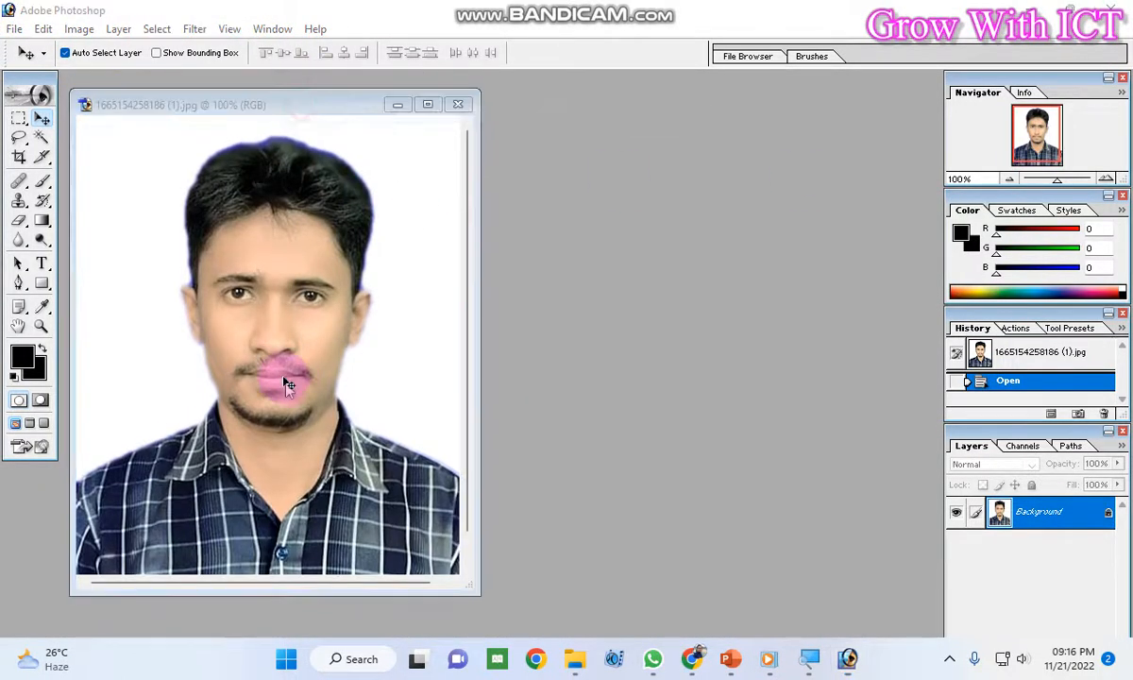
{"action": "scroll", "coordinate": [337, 377], "scroll_direction": "down", "scroll_amount": 1}
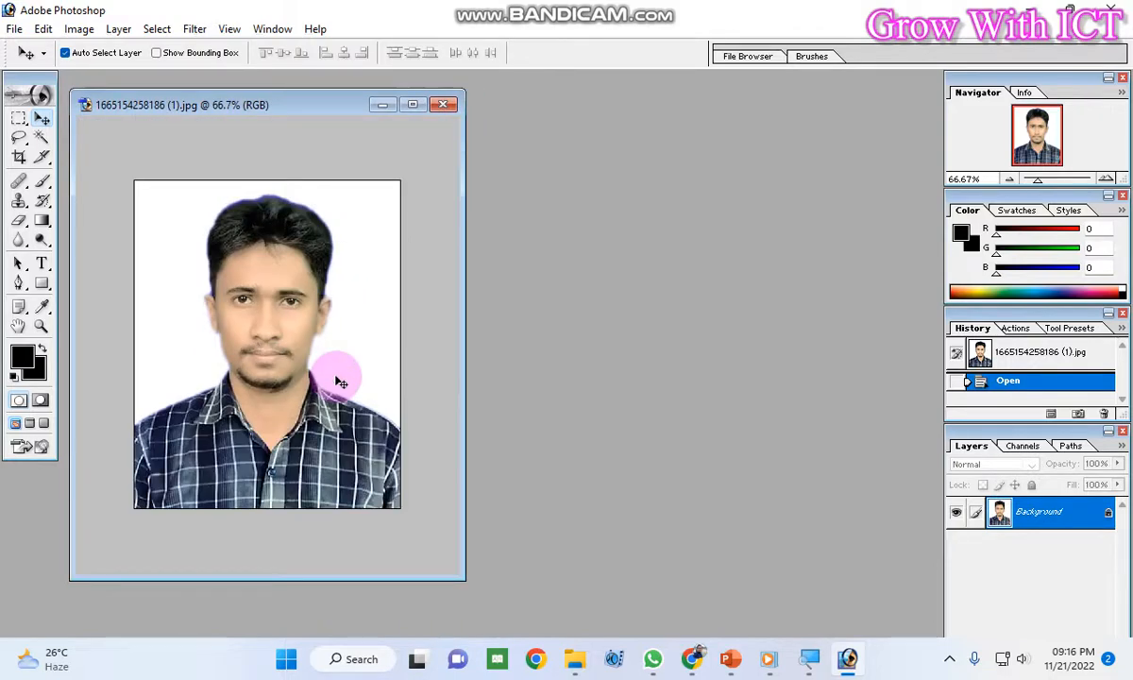
{"action": "left_click", "coordinate": [14, 28]}
{"action": "left_click", "coordinate": [43, 49]}
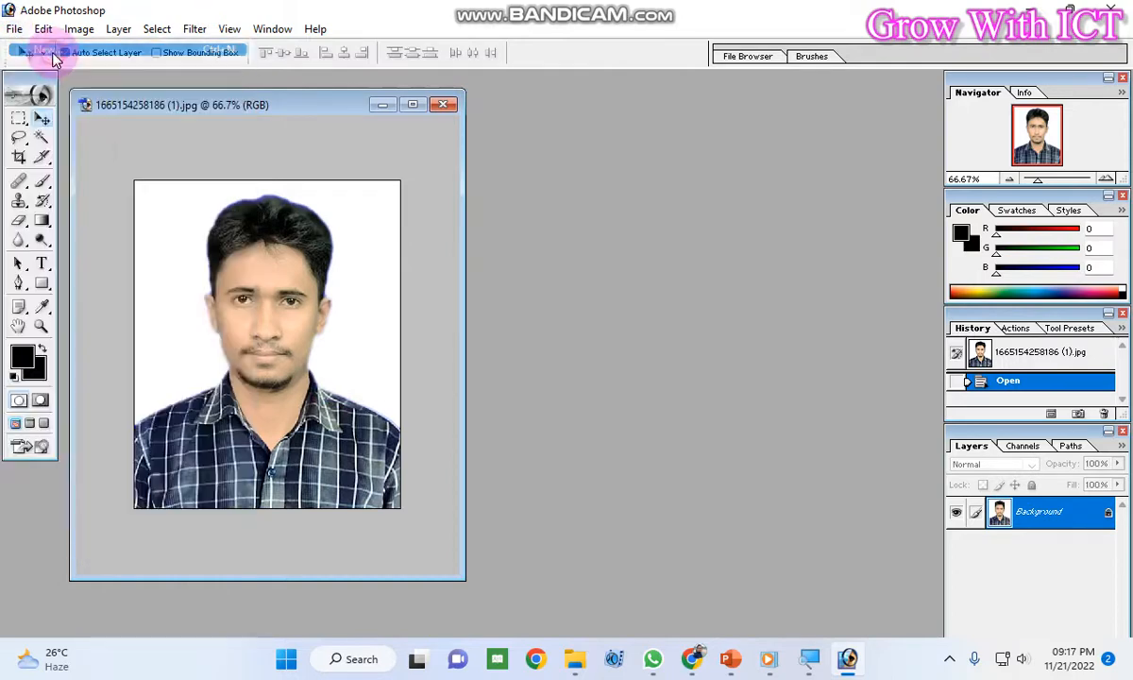
{"action": "left_click", "coordinate": [604, 208]}
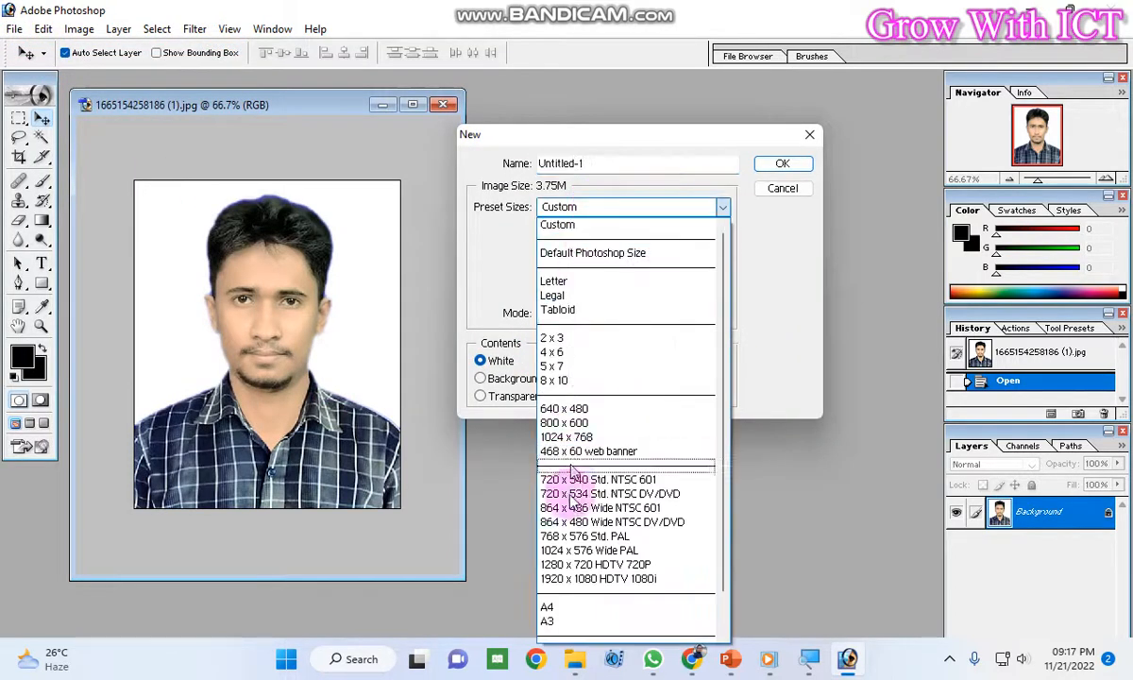
{"action": "left_click", "coordinate": [559, 608]}
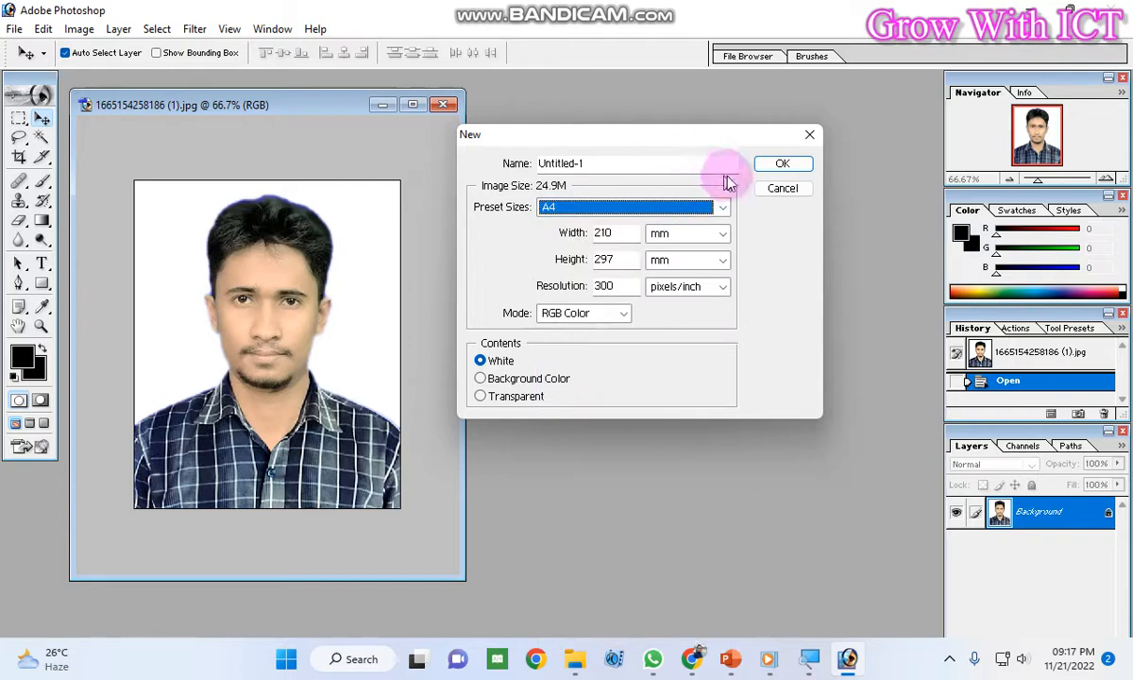
{"action": "left_click", "coordinate": [782, 168]}
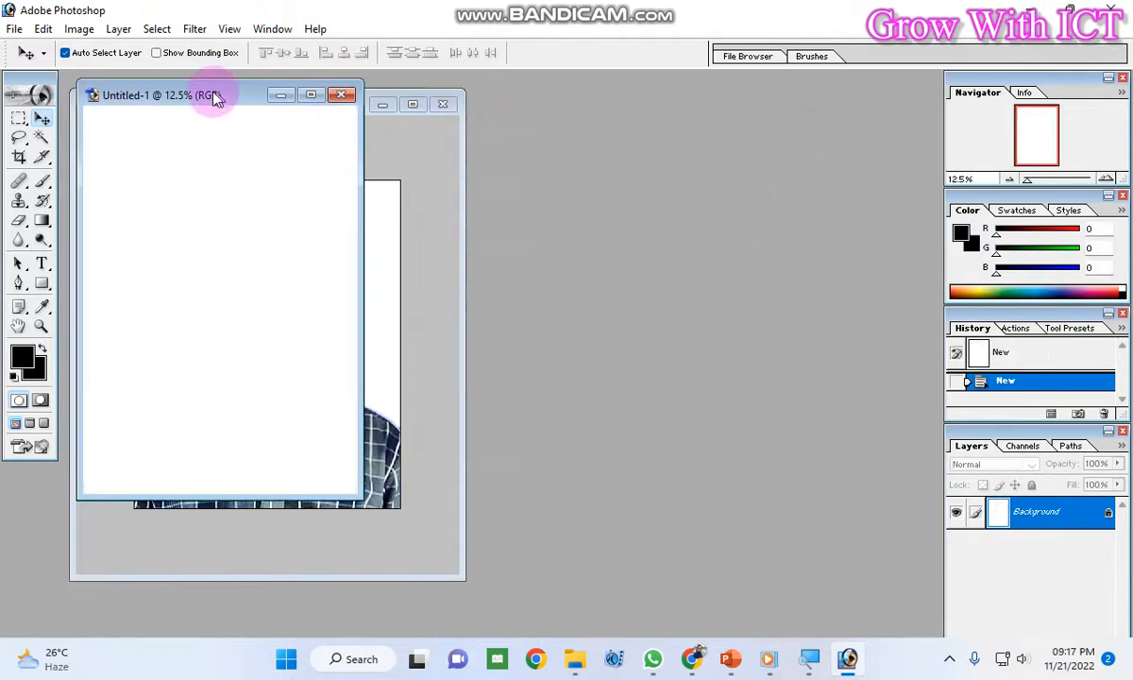
Copy the portrait photo into the blank A4 document as a new layer and place it in the page's upper half.
{"action": "left_click_drag", "start_coordinate": [215, 96], "coordinate": [674, 130]}
{"action": "left_click", "coordinate": [280, 325]}
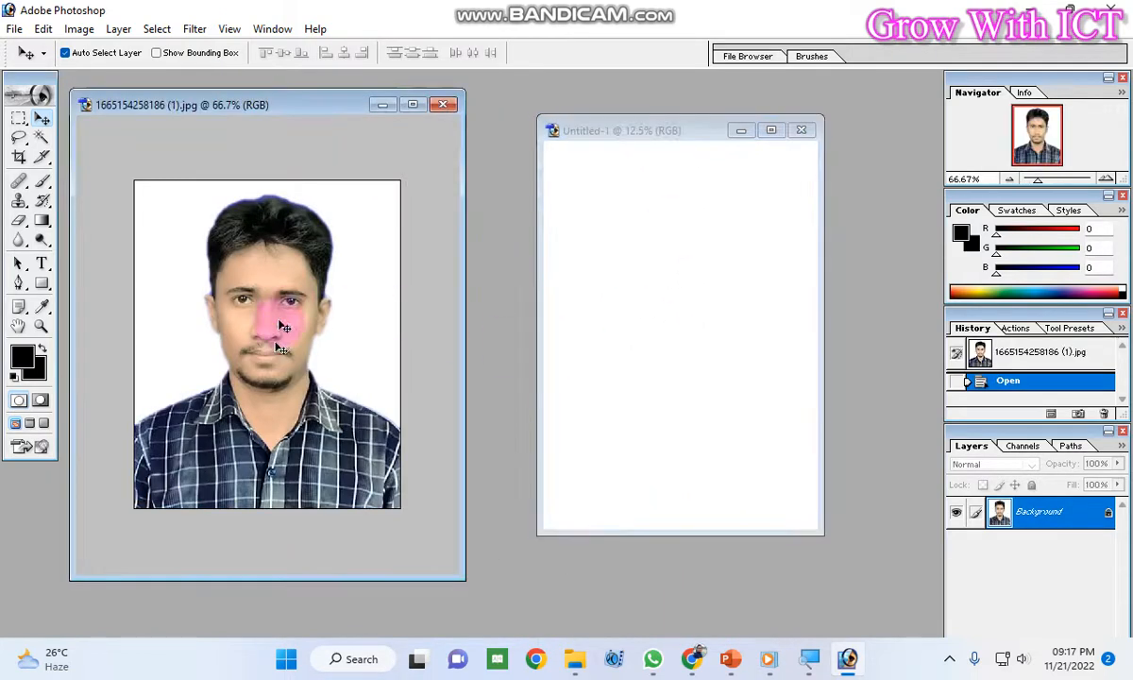
{"action": "left_click_drag", "start_coordinate": [269, 295], "coordinate": [668, 283]}
{"action": "left_click", "coordinate": [772, 130]}
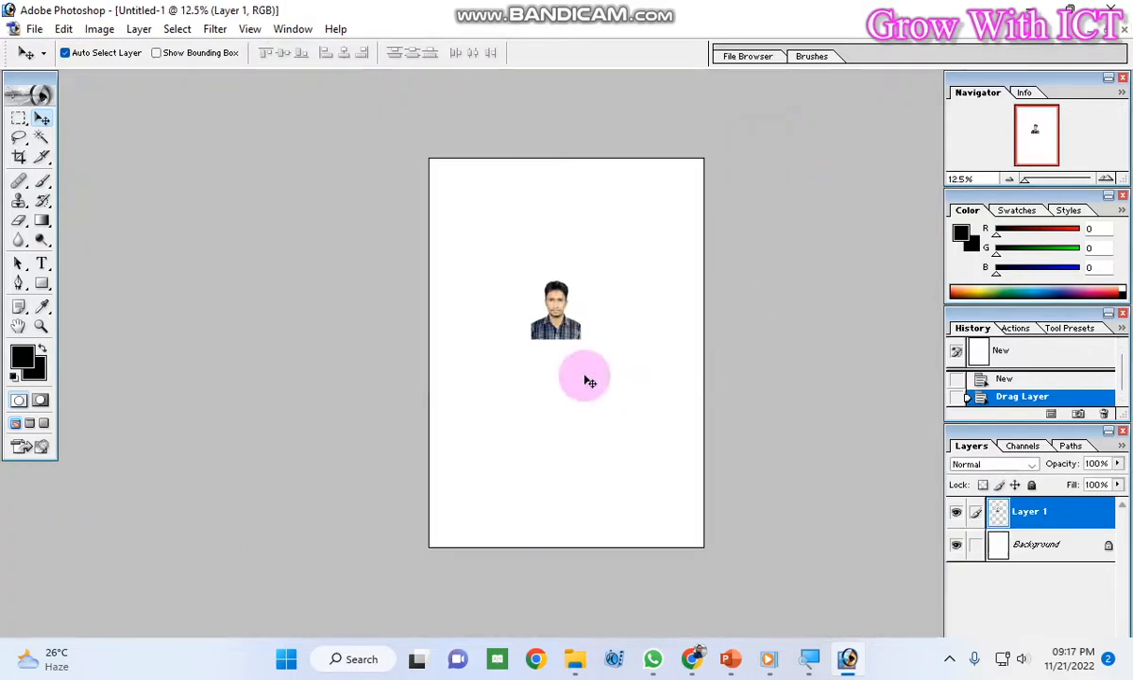
{"action": "key", "text": "ctrl+plus"}
{"action": "key", "text": "ctrl+plus"}
{"action": "key", "text": "ctrl+plus"}
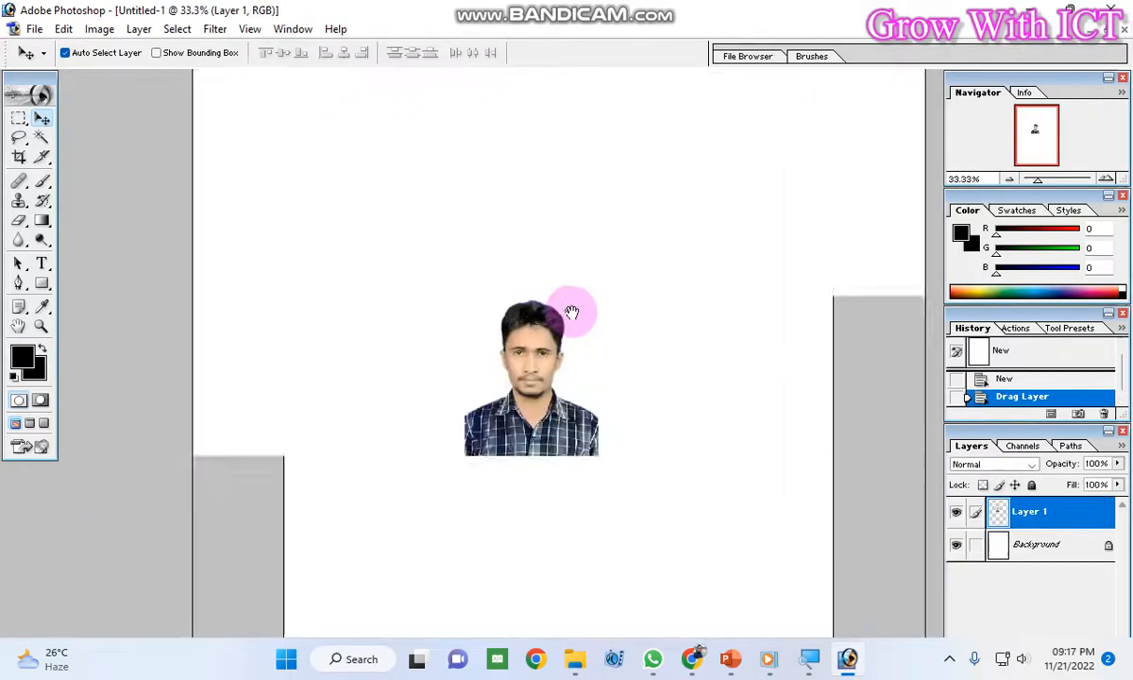
{"action": "left_click_drag", "start_coordinate": [571, 321], "coordinate": [562, 212]}
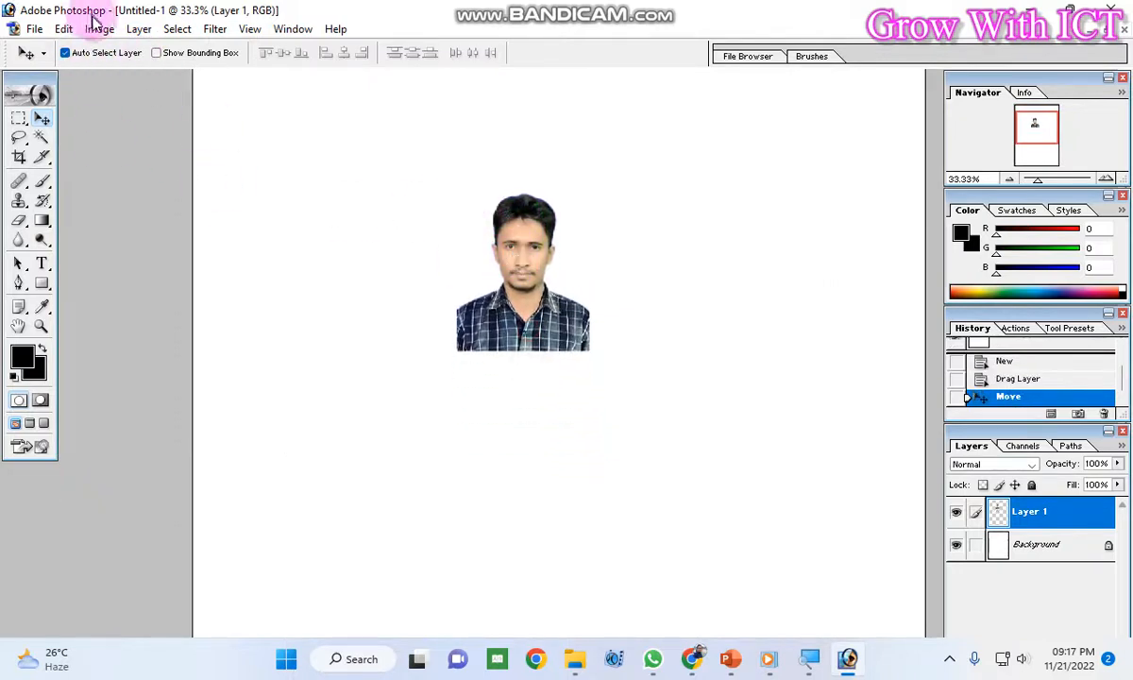
Apply a 2 px black stroke around the portrait photo layer.
{"action": "left_click", "coordinate": [556, 261], "text": "ctrl"}
{"action": "left_click", "coordinate": [556, 261], "text": "ctrl"}
{"action": "left_click", "coordinate": [556, 263], "text": "ctrl"}
{"action": "left_click_drag", "start_coordinate": [533, 361], "coordinate": [535, 207]}
{"action": "left_click", "coordinate": [537, 223], "text": "alt"}
{"action": "left_click_drag", "start_coordinate": [537, 298], "coordinate": [532, 246]}
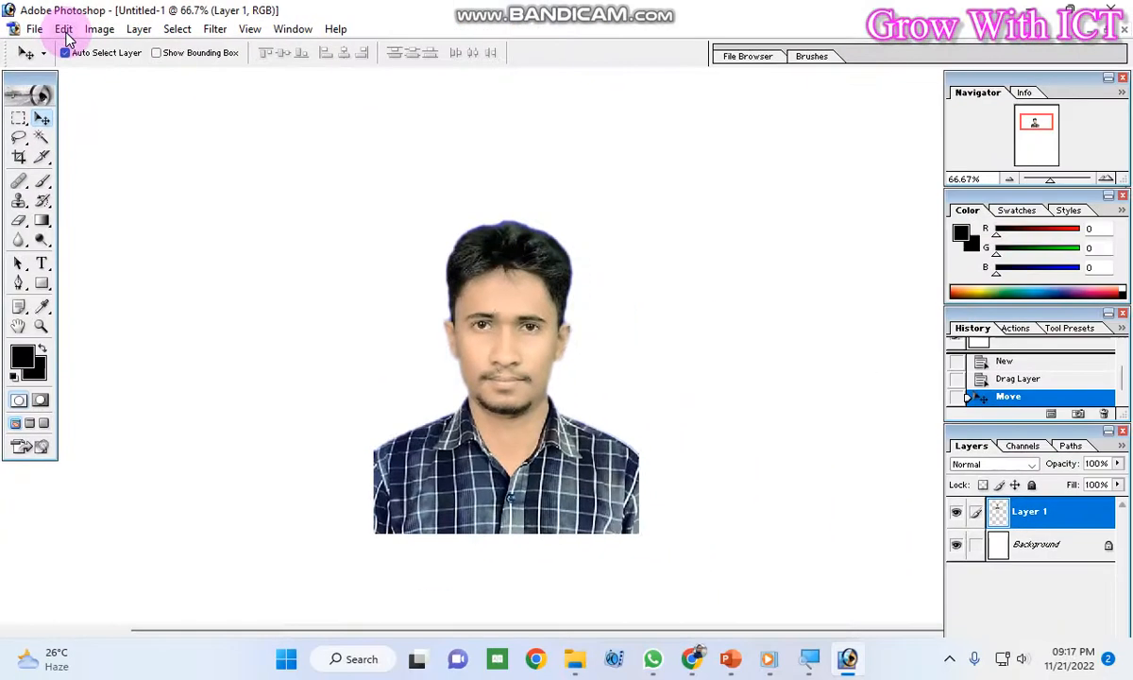
{"action": "left_click", "coordinate": [73, 35]}
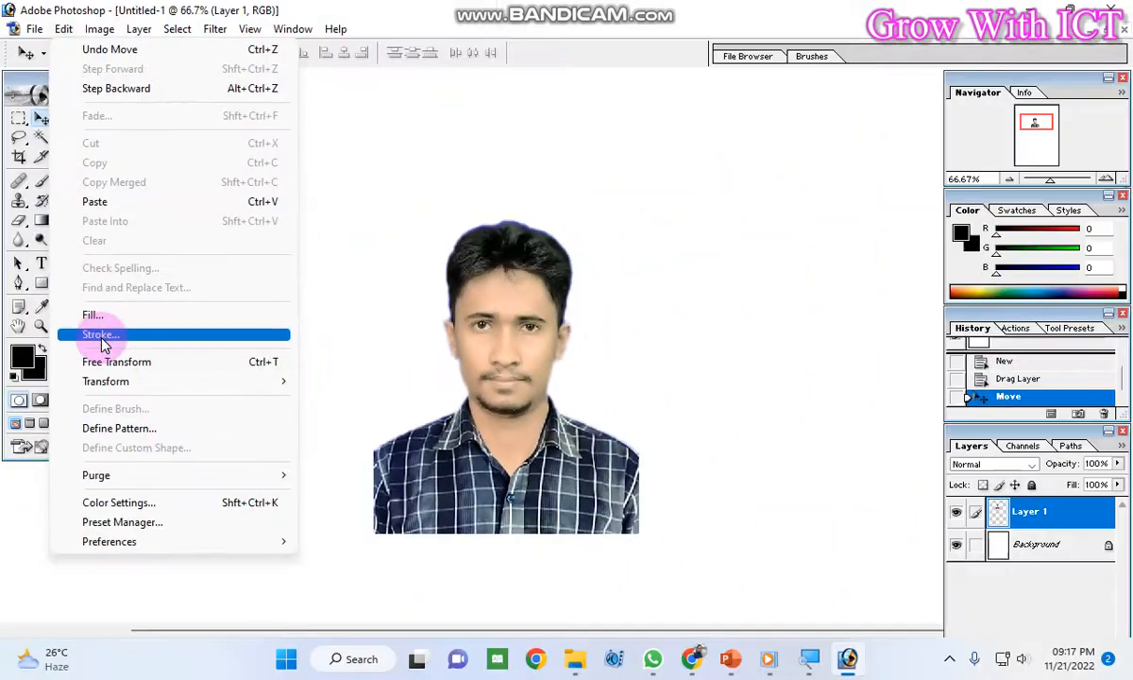
{"action": "left_click", "coordinate": [104, 335]}
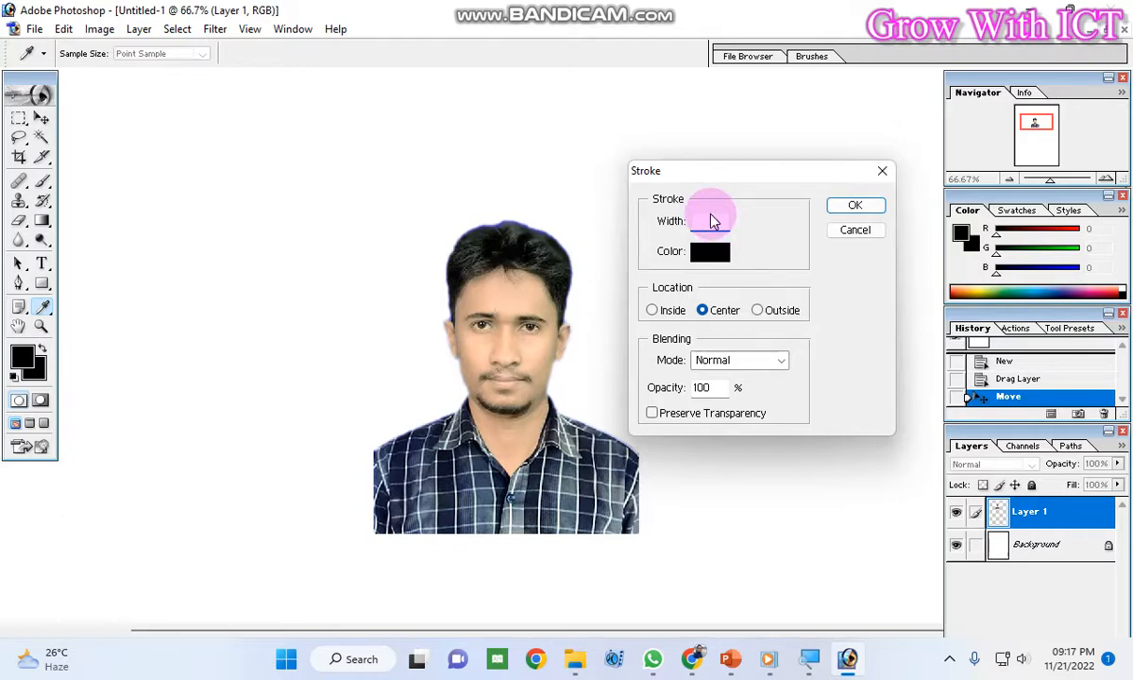
{"action": "type", "text": "2"}
{"action": "left_click", "coordinate": [710, 251]}
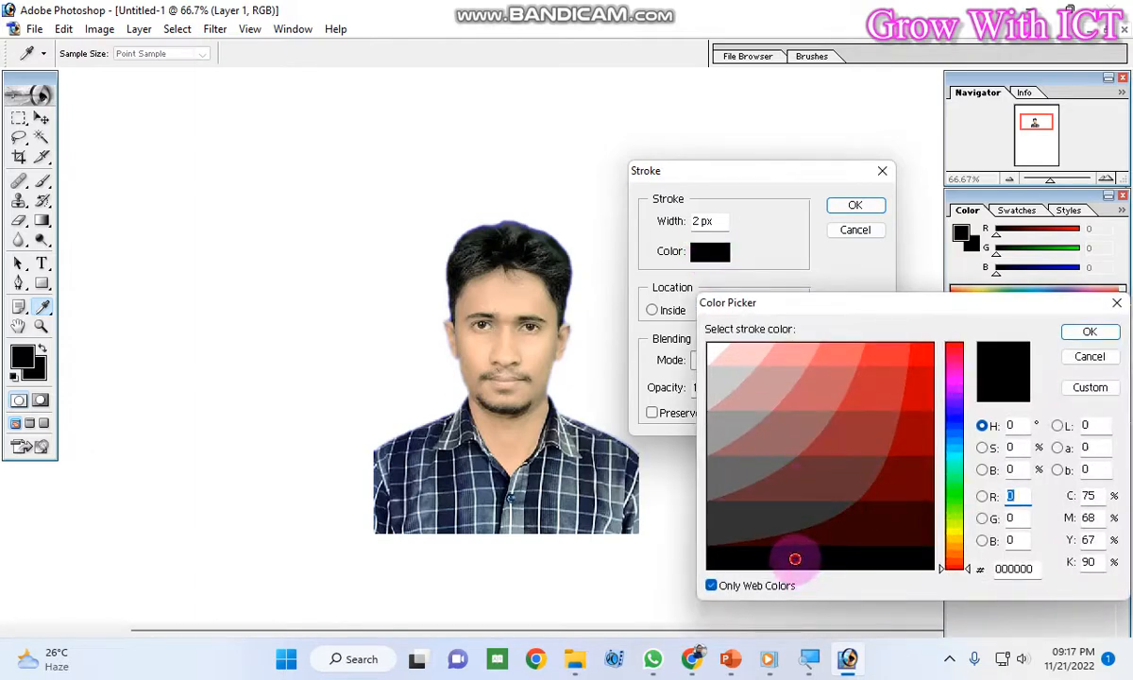
{"action": "left_click", "coordinate": [1075, 331]}
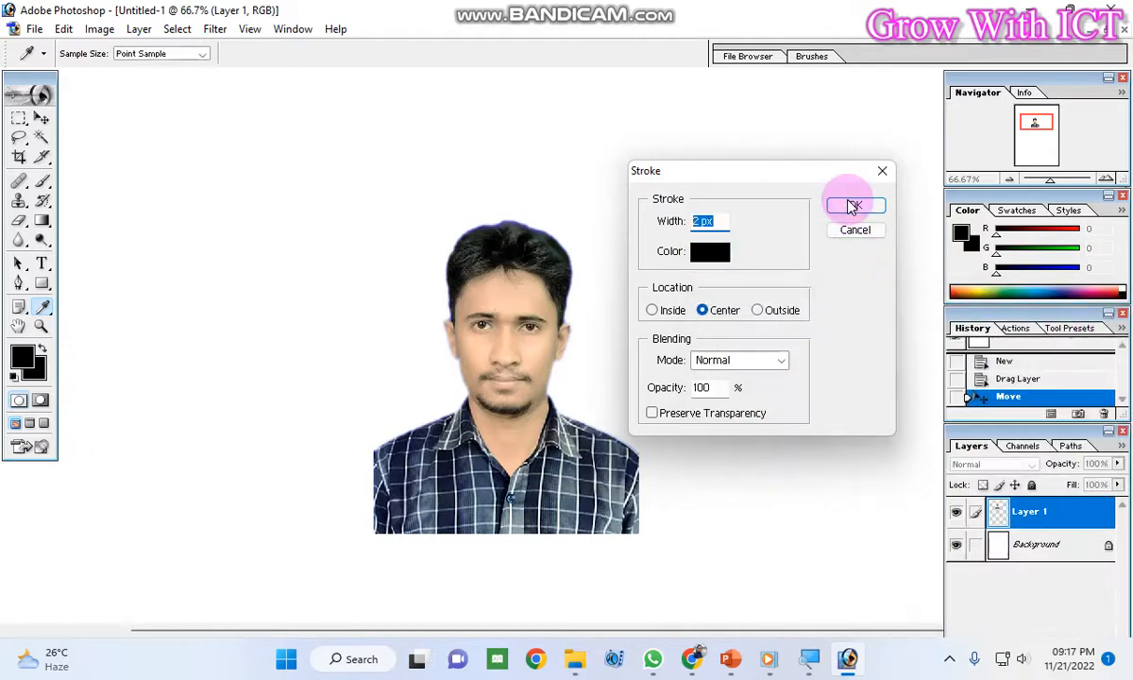
{"action": "left_click", "coordinate": [853, 206]}
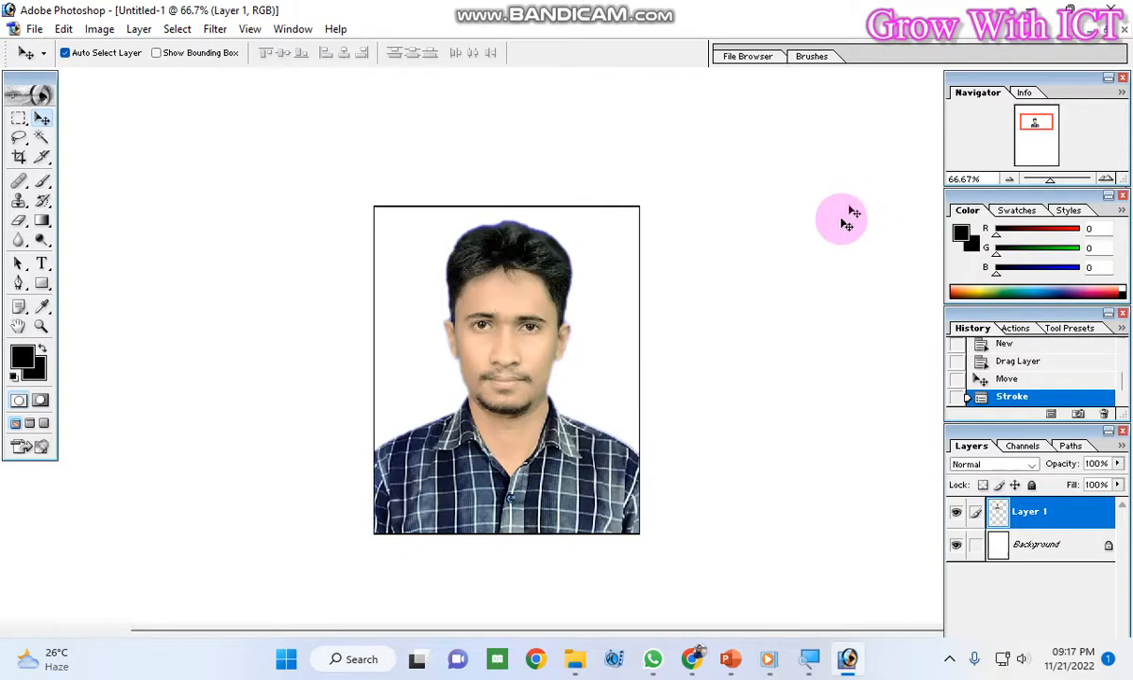
Move the bordered photo into the upper-left corner of the A4 page.
{"action": "left_click", "coordinate": [526, 356], "text": "alt"}
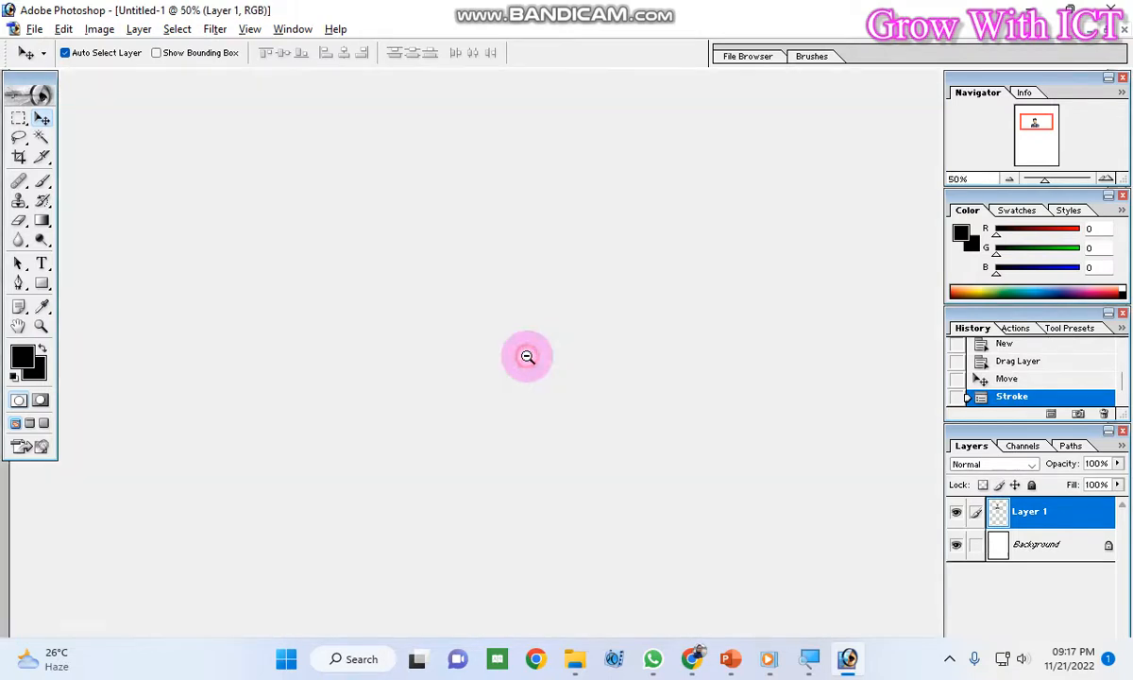
{"action": "left_click", "coordinate": [526, 357], "text": "alt"}
{"action": "left_click", "coordinate": [526, 357], "text": "alt"}
{"action": "left_click_drag", "start_coordinate": [559, 312], "coordinate": [376, 176]}
{"action": "left_click_drag", "start_coordinate": [319, 122], "coordinate": [306, 101]}
Nudge the bordered photo slightly down and to the right to leave a small margin at the page's edges.
{"action": "key", "text": "Down"}
{"action": "key", "text": "Down"}
{"action": "key", "text": "Down"}
{"action": "key", "text": "Down"}
{"action": "key", "text": "Down"}
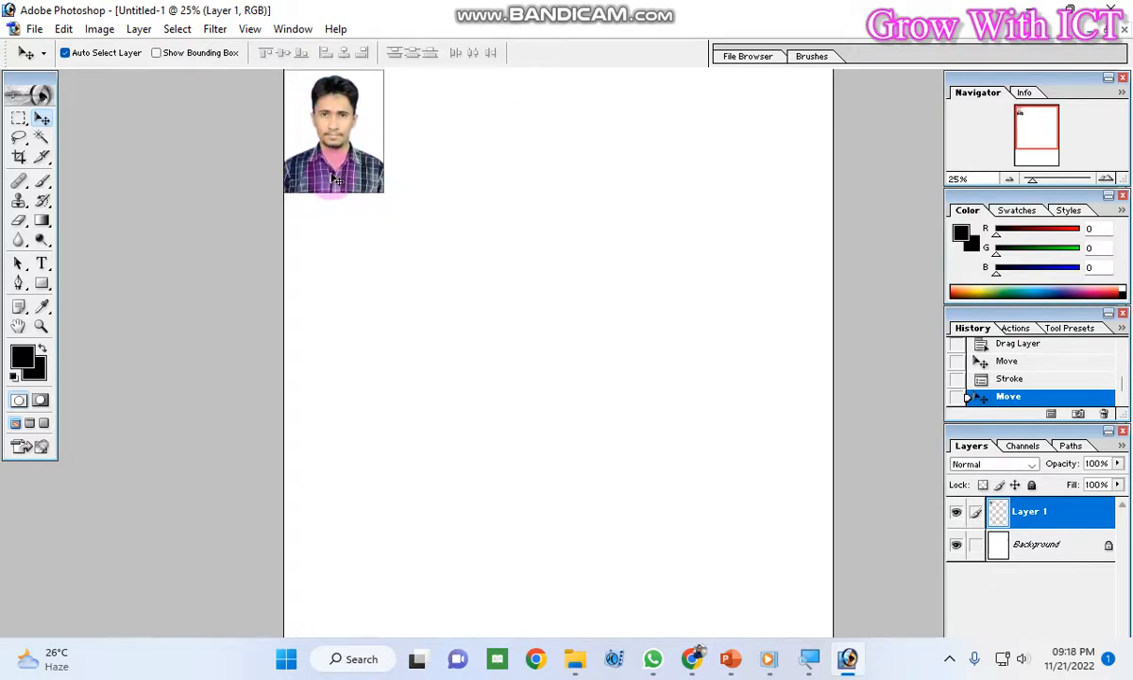
{"action": "key", "text": "Right"}
{"action": "key", "text": "Right"}
{"action": "key", "text": "Right"}
{"action": "key", "text": "Right"}
{"action": "key", "text": "Right"}
{"action": "key", "text": "Right"}
{"action": "key", "text": "Right"}
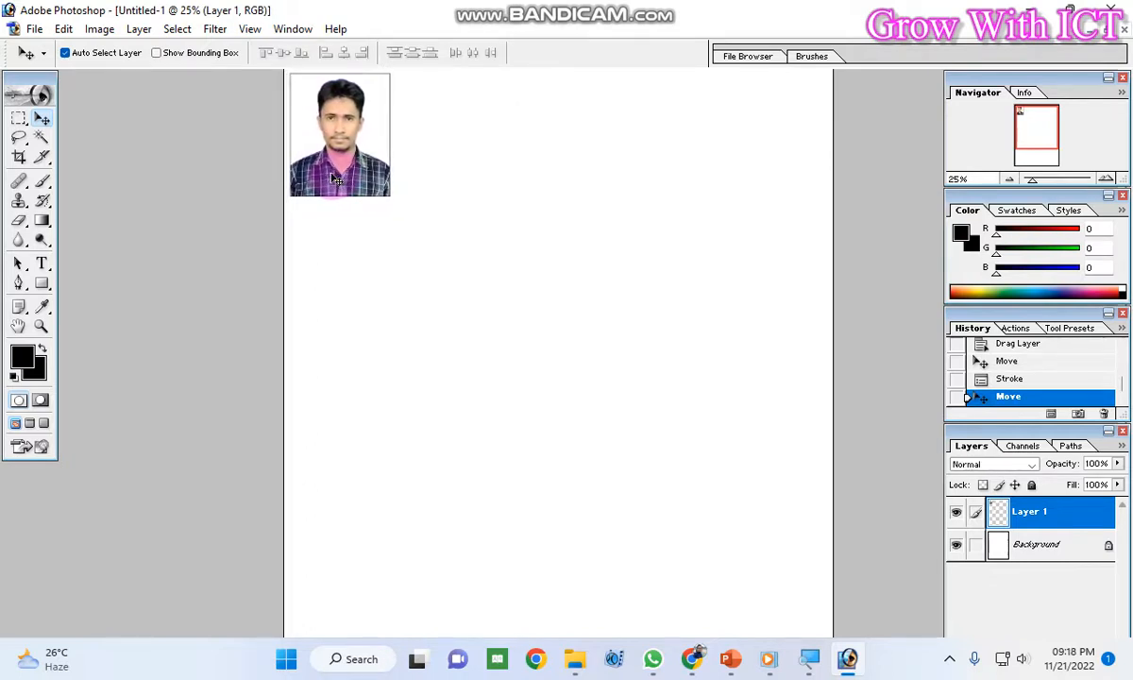
Duplicate the bordered photo four times across the page to form an evenly spaced row of five.
{"action": "left_click_drag", "start_coordinate": [357, 164], "coordinate": [750, 168], "text": "alt"}
{"action": "left_click", "coordinate": [427, 241]}
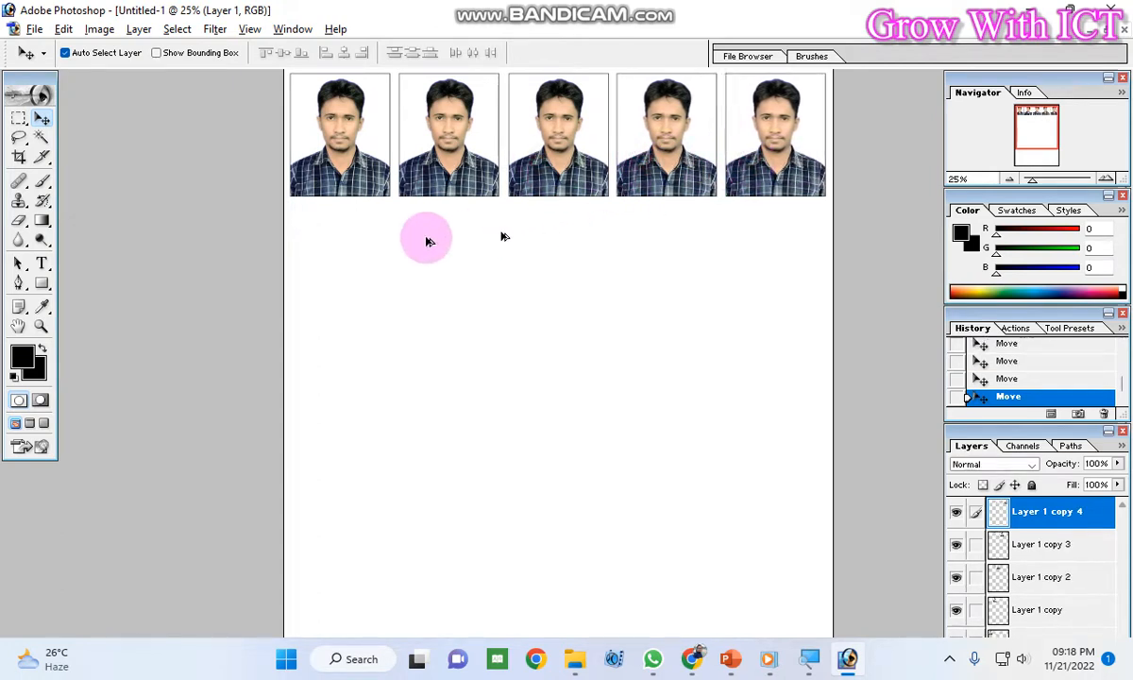
Examine the borders of the photo row at 50% zoom with the toolbox and palettes hidden.
{"action": "left_click", "coordinate": [550, 248], "text": "alt"}
{"action": "left_click", "coordinate": [550, 248], "text": "alt"}
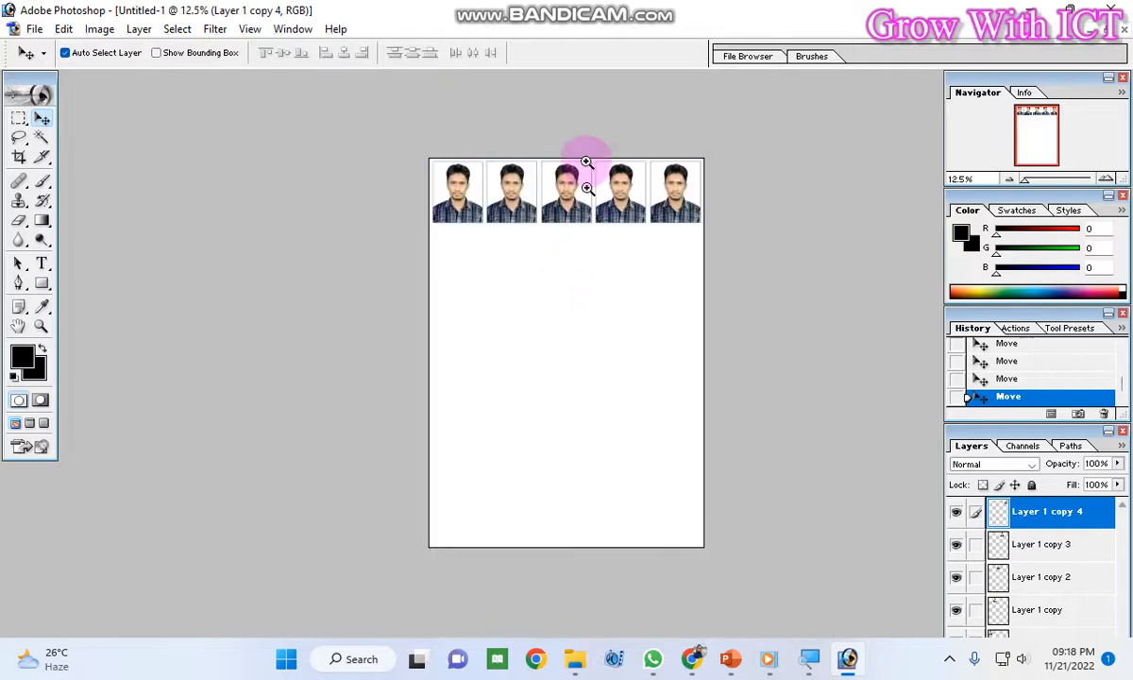
{"action": "left_click", "coordinate": [586, 154], "text": "ctrl"}
{"action": "left_click", "coordinate": [585, 153], "text": "ctrl"}
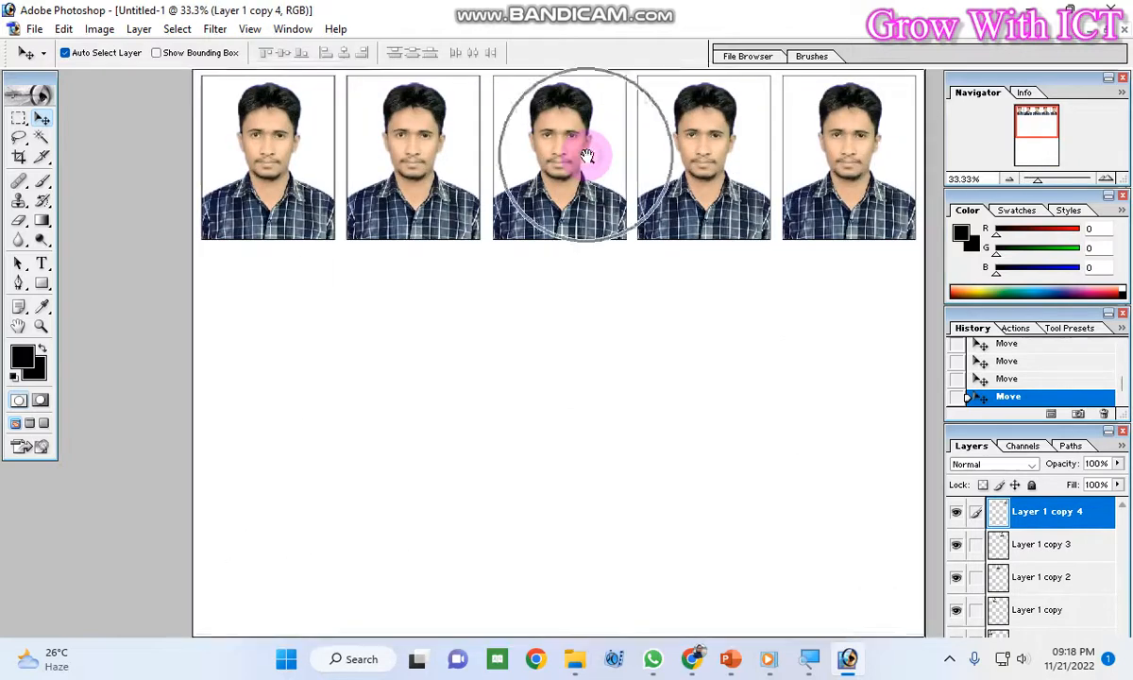
{"action": "left_click", "coordinate": [588, 155], "text": "ctrl"}
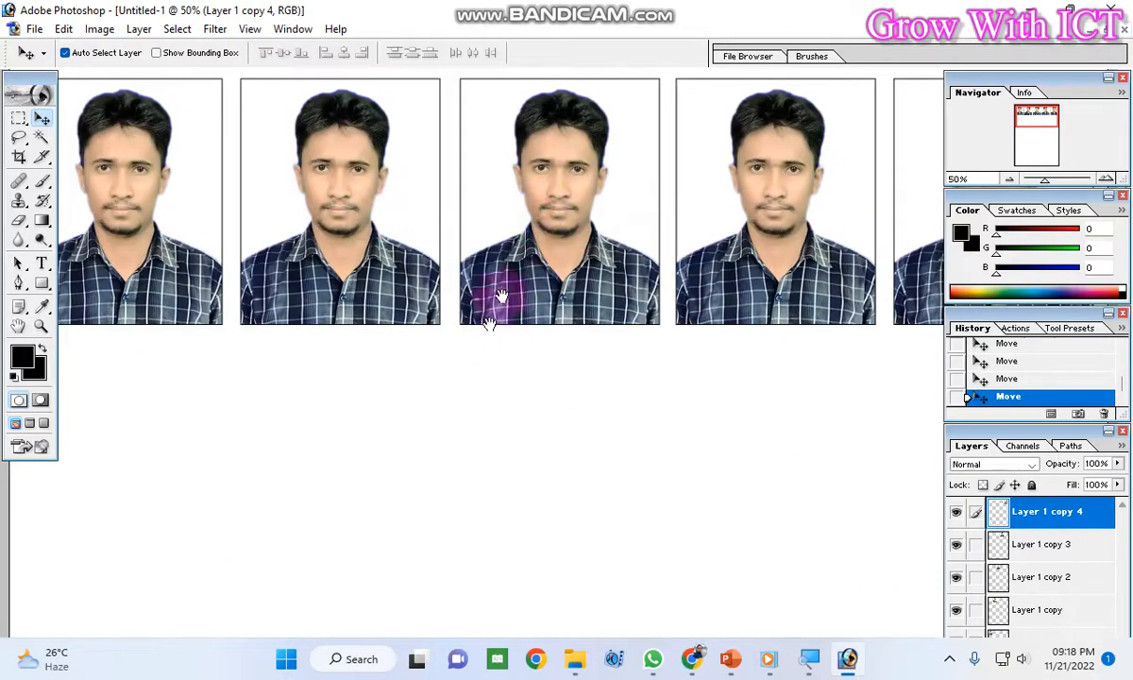
{"action": "key", "text": "Tab"}
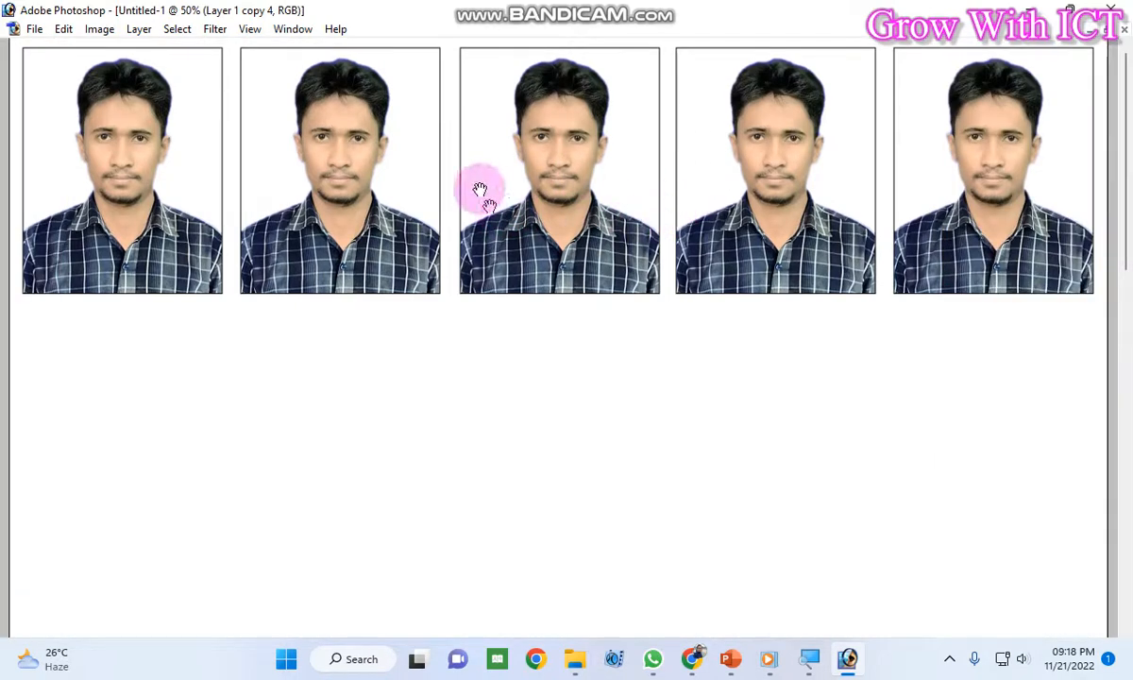
Show the hidden toolbox and palettes again with the whole A4 page in view.
{"action": "left_click", "coordinate": [507, 262], "text": "alt"}
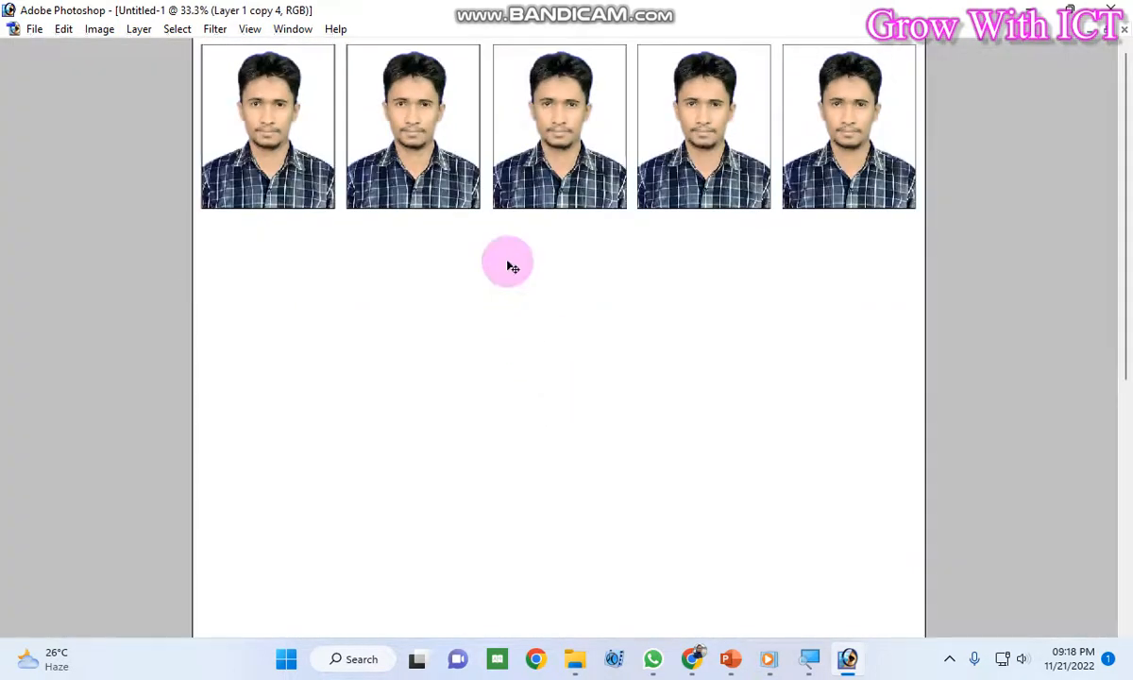
{"action": "left_click", "coordinate": [438, 251], "text": "alt"}
{"action": "left_click", "coordinate": [438, 252], "text": "alt"}
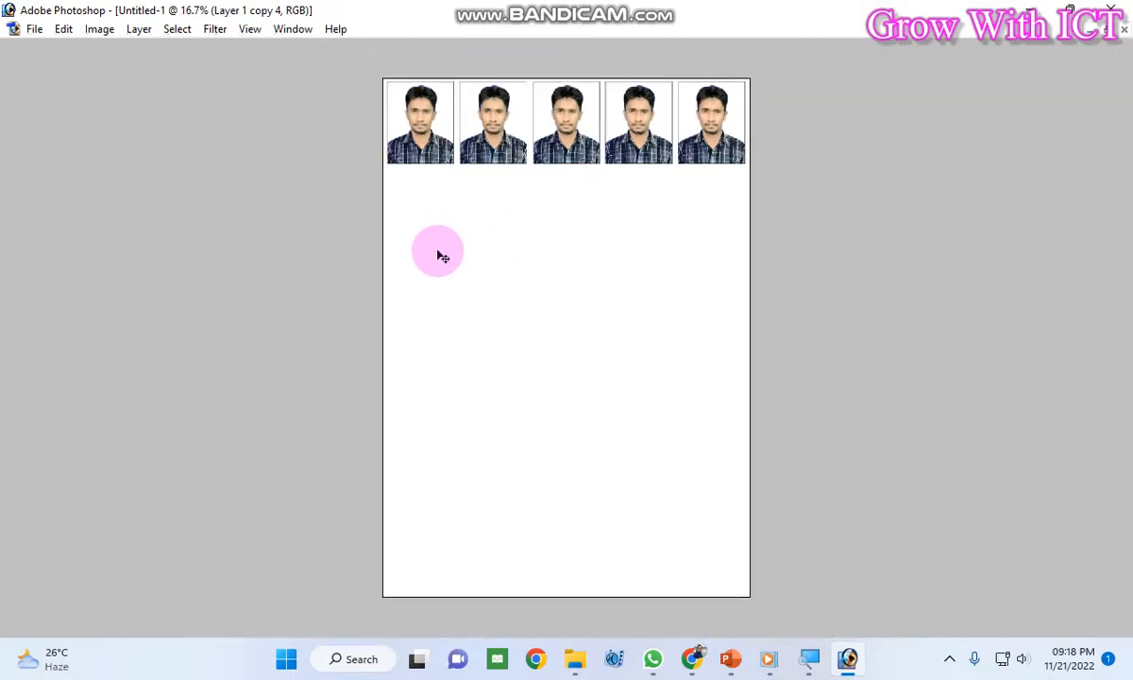
{"action": "key", "text": "Tab"}
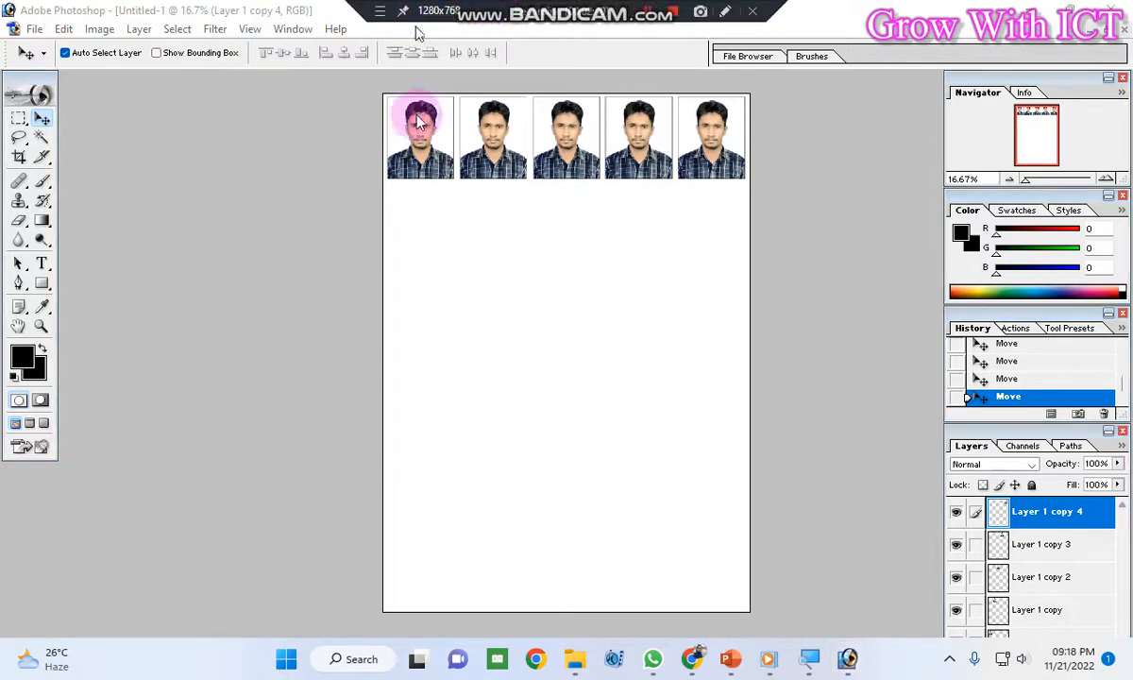
{"action": "key", "text": "ctrl+0"}
{"action": "scroll", "coordinate": [508, 331], "scroll_direction": "down", "scroll_amount": 5}
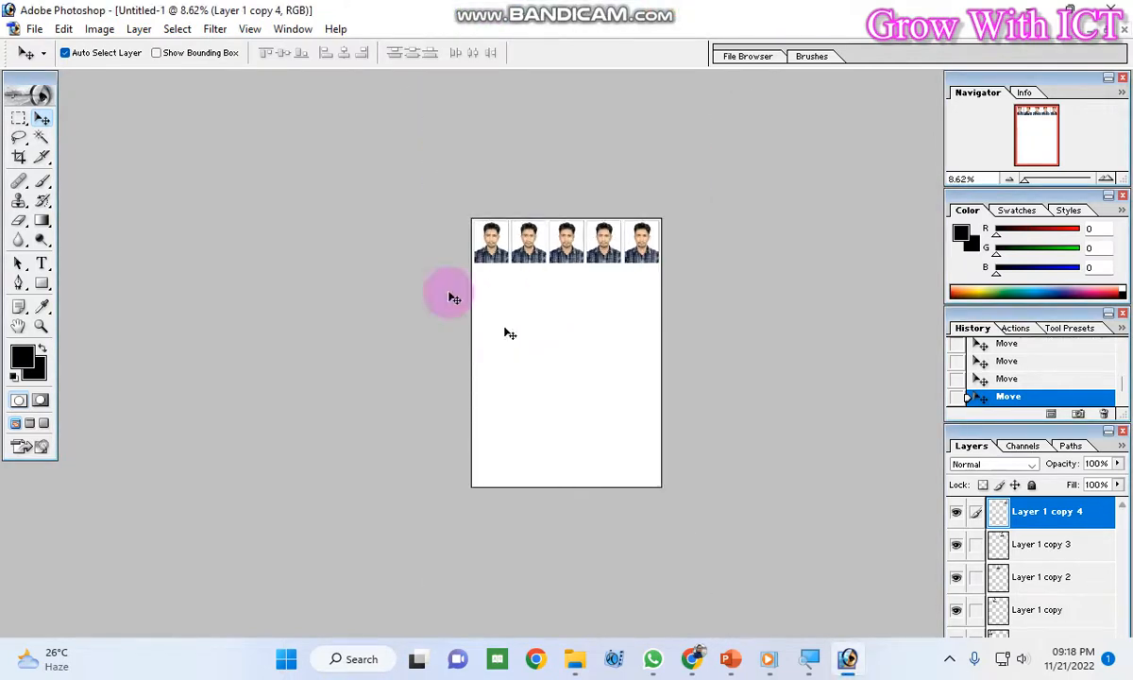
{"action": "left_click", "coordinate": [63, 28]}
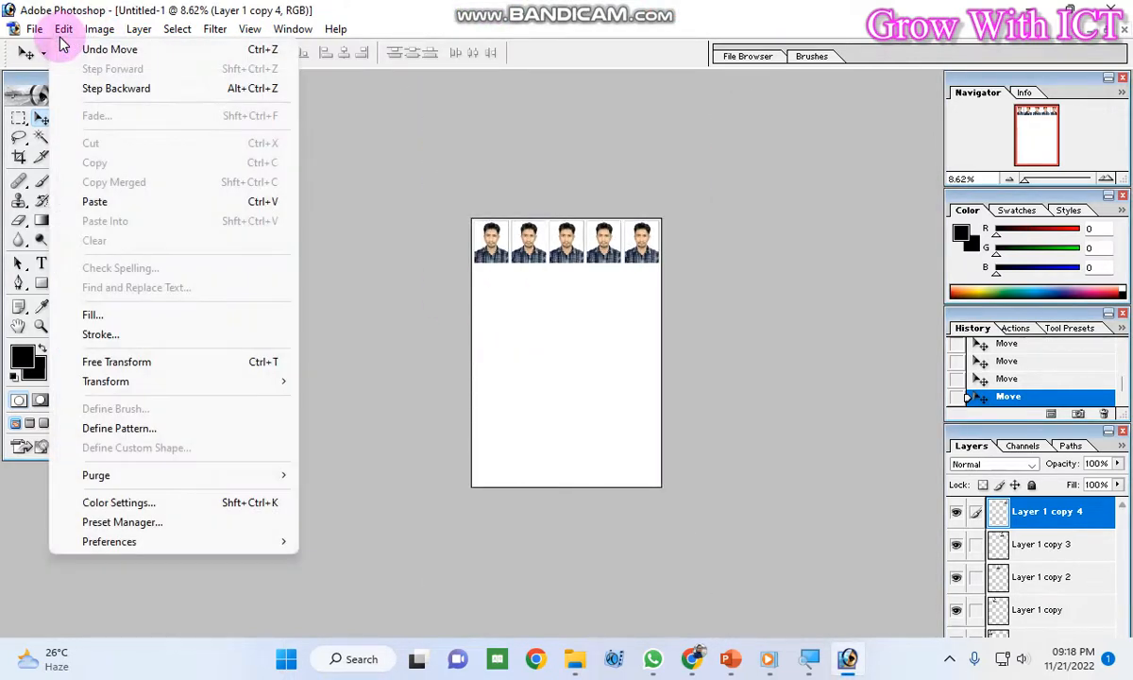
{"action": "left_click", "coordinate": [599, 318]}
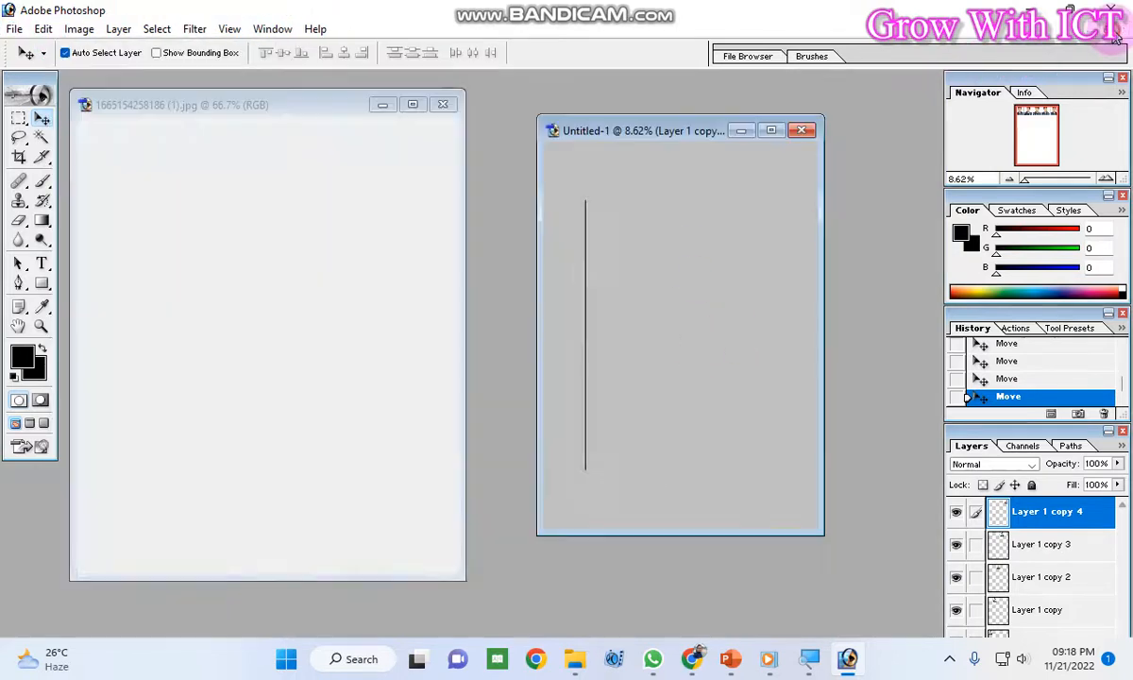
{"action": "left_click", "coordinate": [1102, 29]}
{"action": "left_click", "coordinate": [770, 131]}
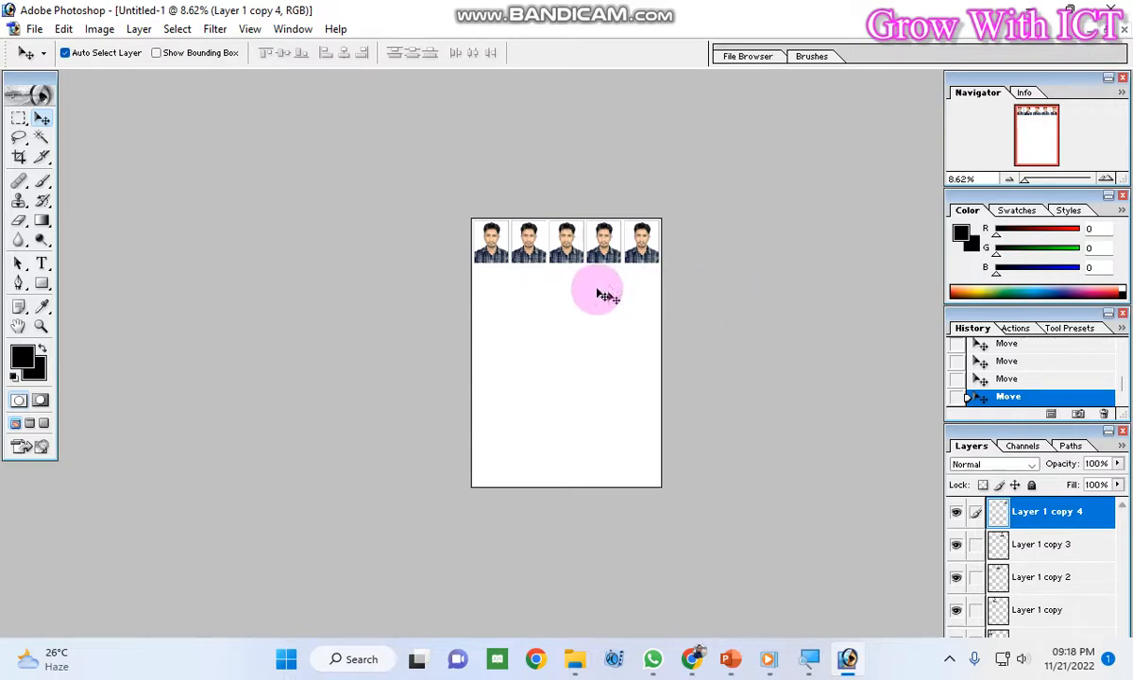
Merge all visible layers so the row of five photos and the page form a single layer.
{"action": "left_click", "coordinate": [595, 233]}
{"action": "left_click", "coordinate": [590, 248]}
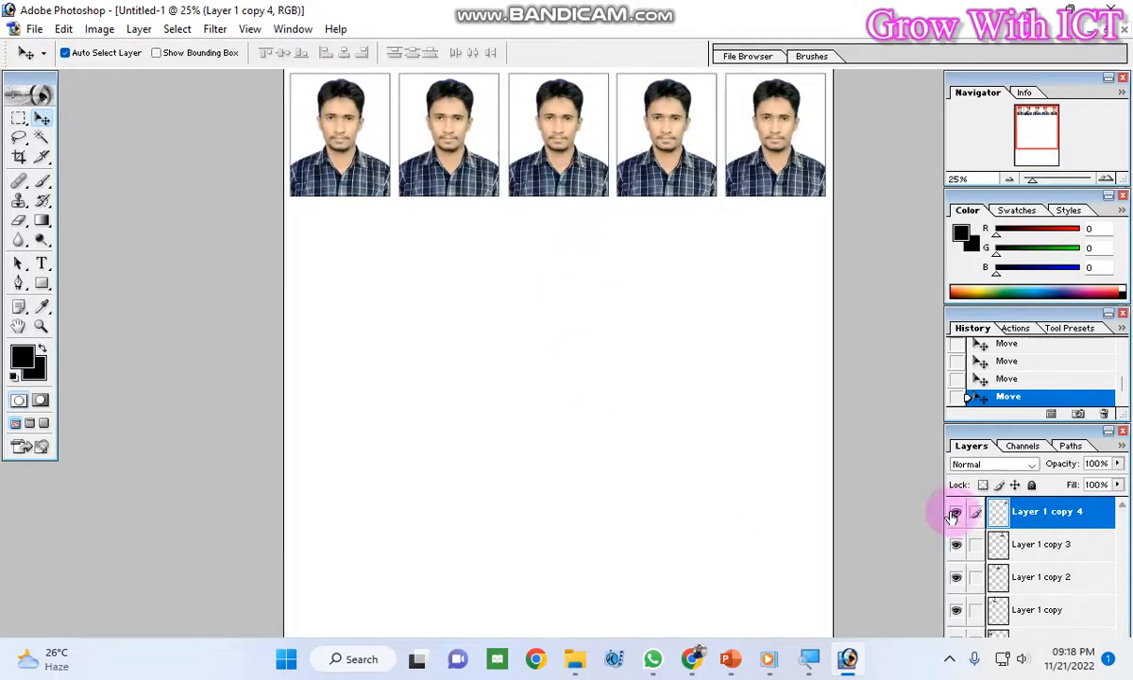
{"action": "key", "text": "shift+ctrl+e"}
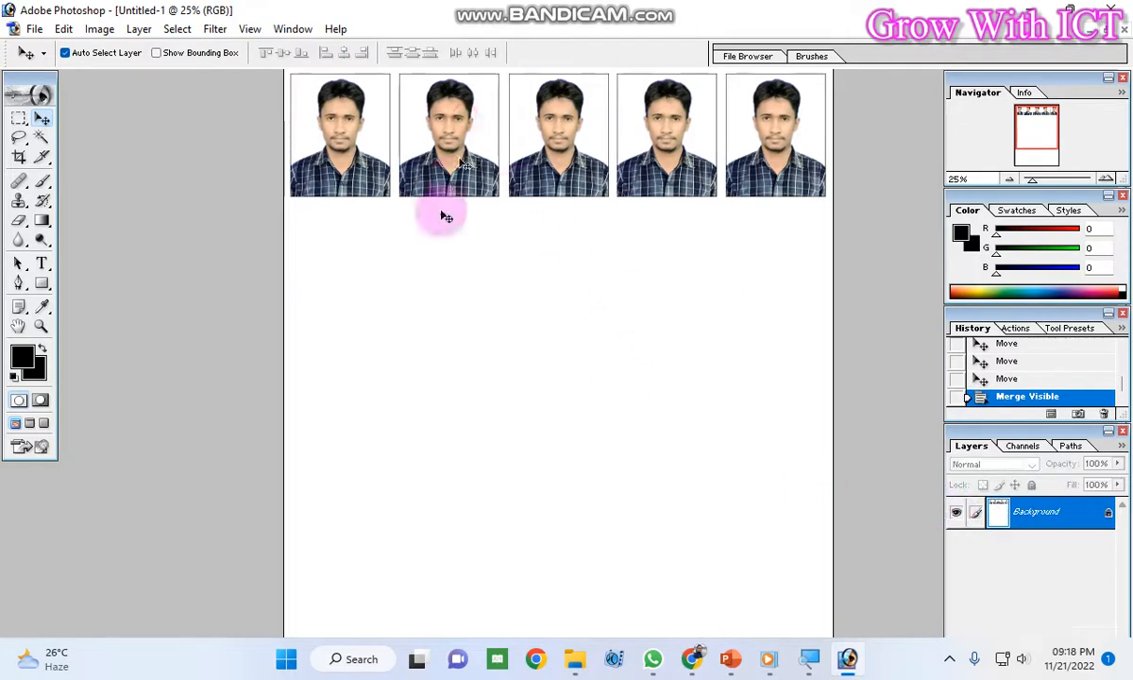
Duplicate the merged row of five photos five times down the page to form six evenly spaced rows.
{"action": "left_click_drag", "start_coordinate": [452, 151], "coordinate": [486, 529]}
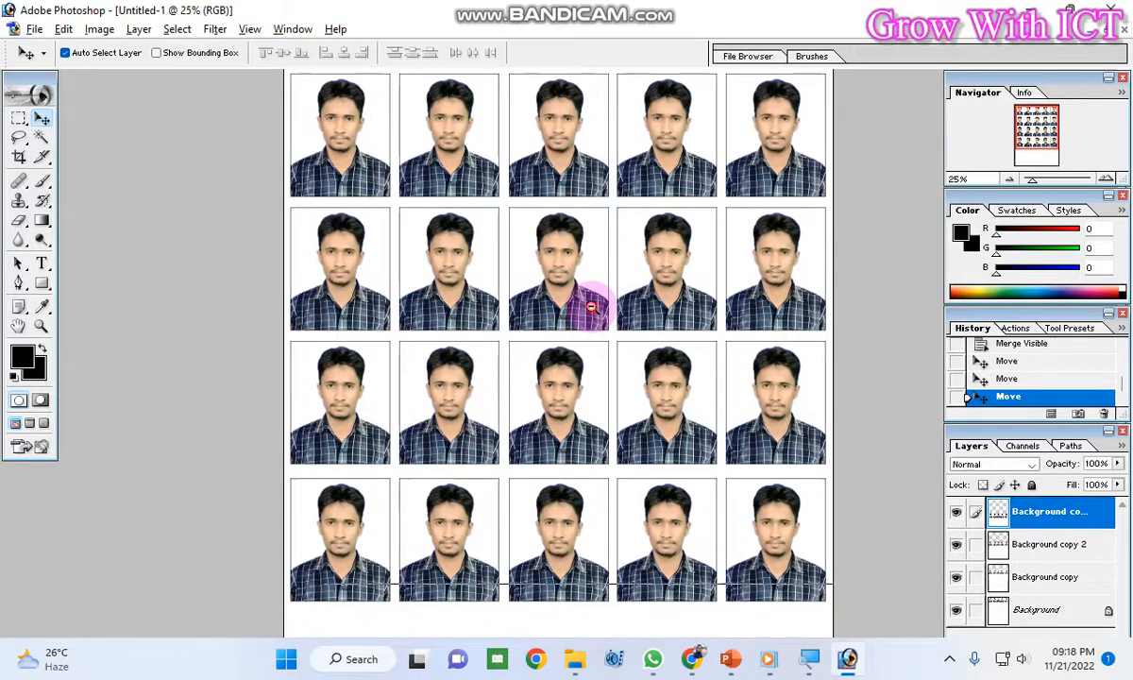
{"action": "key", "text": "ctrl+minus"}
{"action": "left_click", "coordinate": [592, 493], "text": "ctrl"}
{"action": "left_click", "coordinate": [590, 484], "text": "ctrl"}
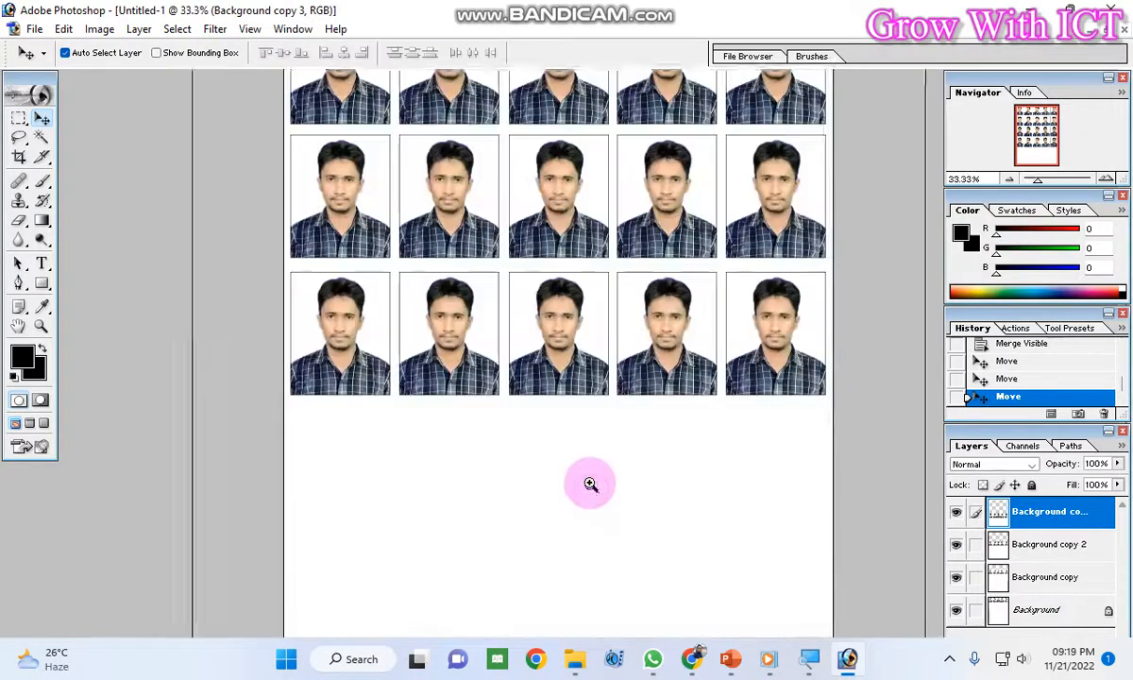
{"action": "left_click_drag", "start_coordinate": [520, 238], "coordinate": [572, 563]}
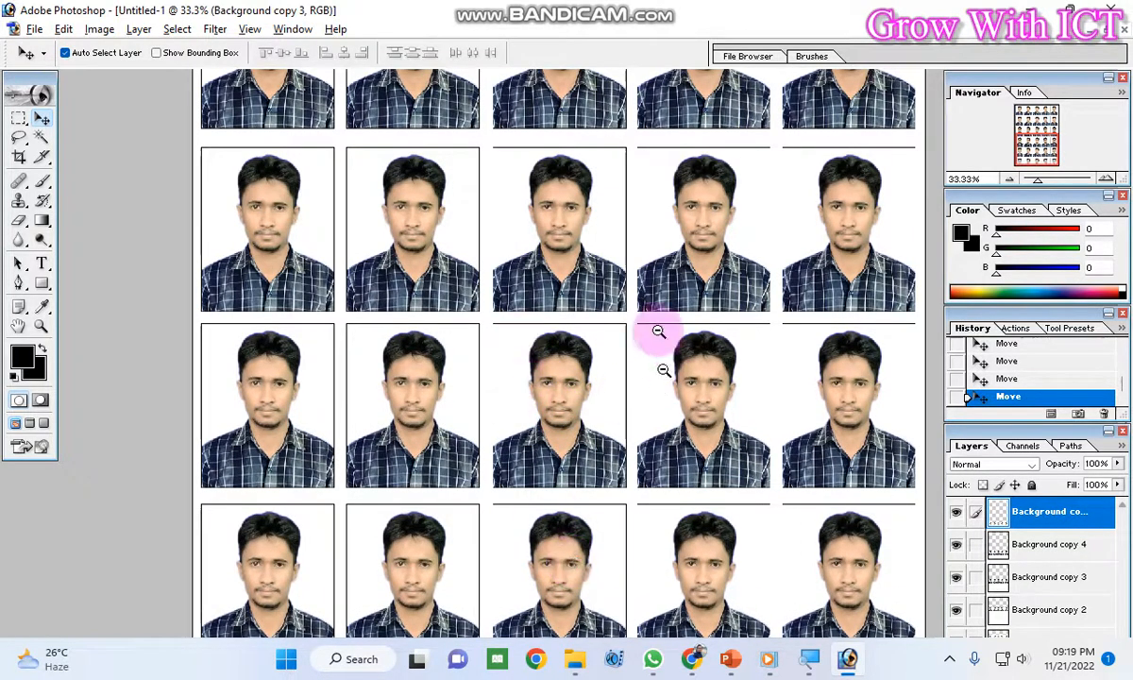
{"action": "left_click", "coordinate": [635, 305], "text": "alt"}
{"action": "left_click", "coordinate": [634, 305], "text": "alt"}
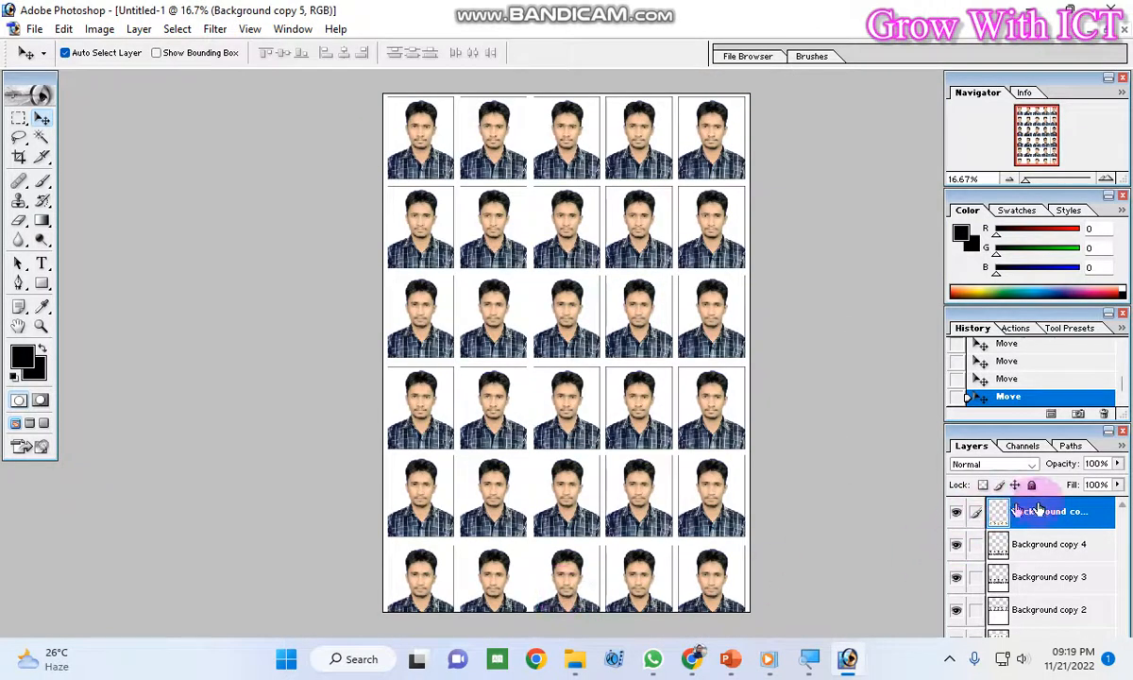
Delete the layer holding the sixth, bottommost photo row from the page.
{"action": "left_click_drag", "start_coordinate": [1020, 518], "coordinate": [1082, 606]}
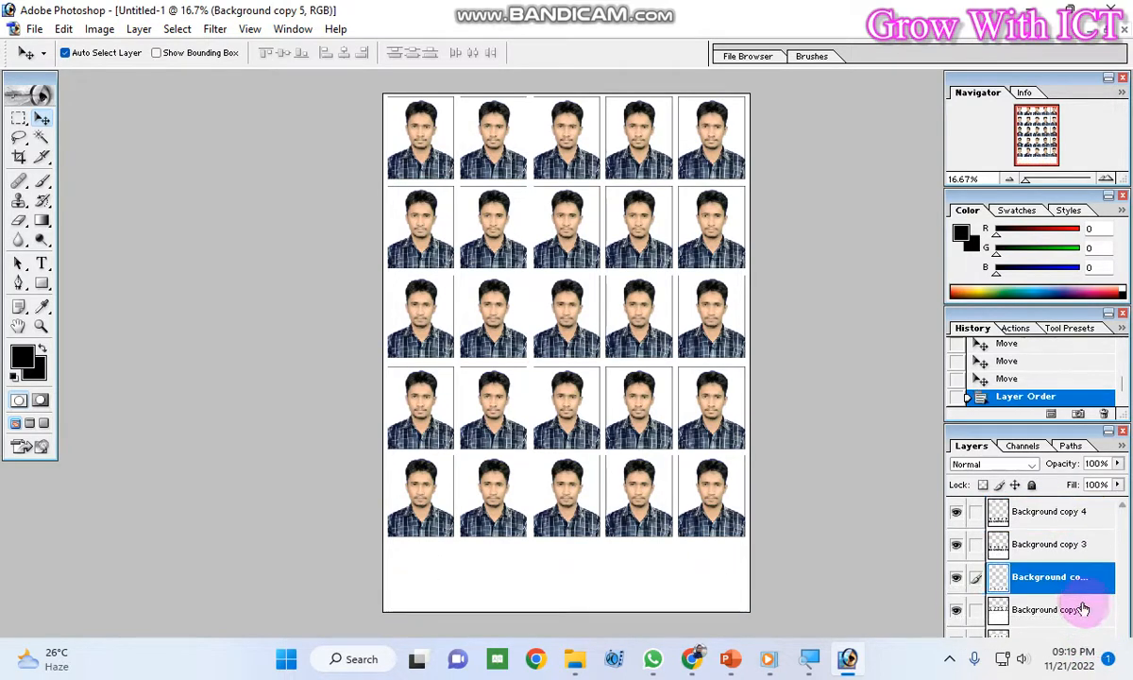
{"action": "left_click_drag", "start_coordinate": [1036, 430], "coordinate": [992, 245]}
{"action": "left_click_drag", "start_coordinate": [977, 244], "coordinate": [951, 76]}
{"action": "left_click_drag", "start_coordinate": [983, 231], "coordinate": [1024, 491]}
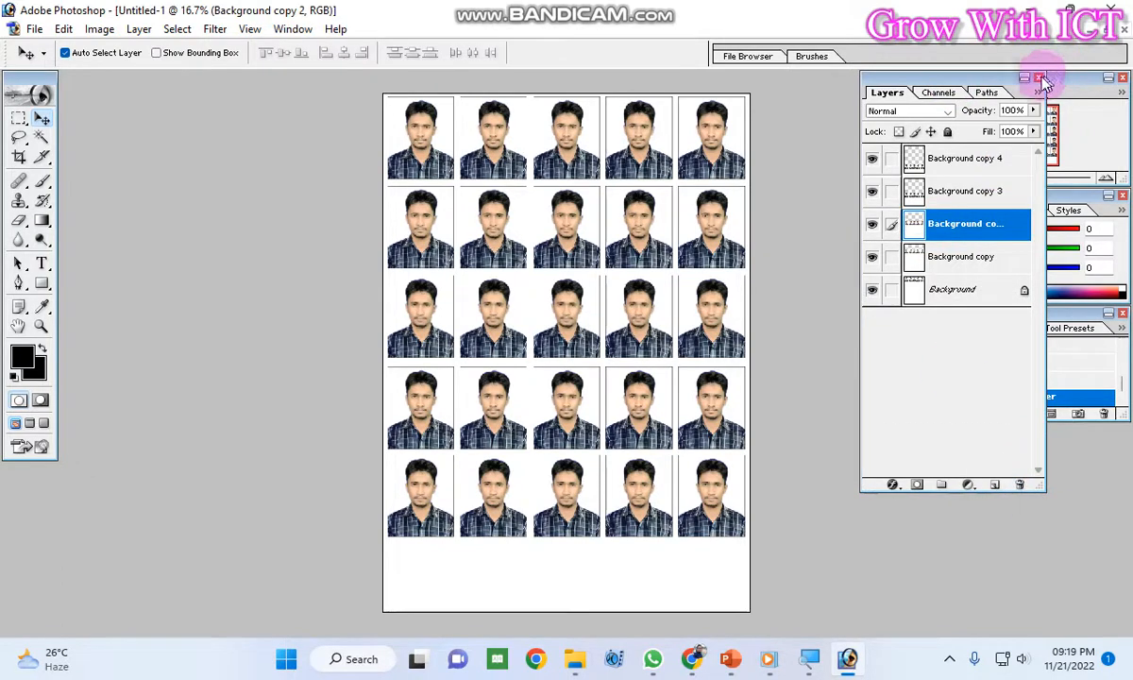
{"action": "left_click_drag", "start_coordinate": [993, 94], "coordinate": [1087, 448]}
{"action": "left_click", "coordinate": [577, 334], "text": "ctrl"}
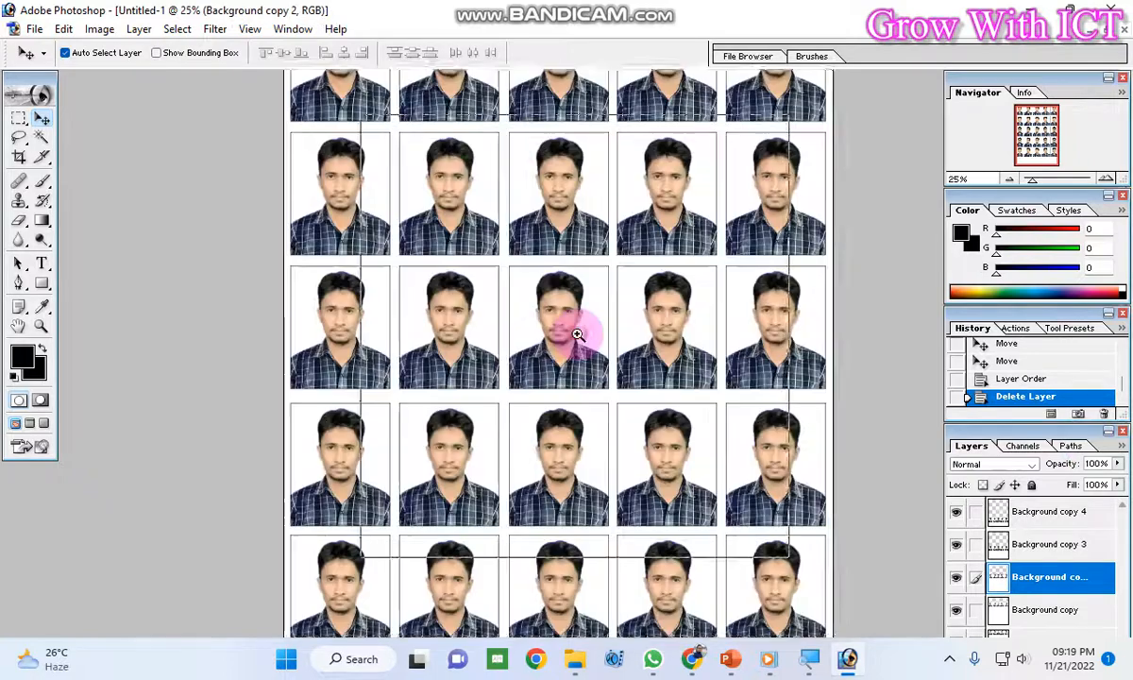
{"action": "left_click", "coordinate": [577, 334], "text": "ctrl"}
{"action": "left_click", "coordinate": [570, 341], "text": "alt"}
{"action": "left_click", "coordinate": [570, 341], "text": "alt"}
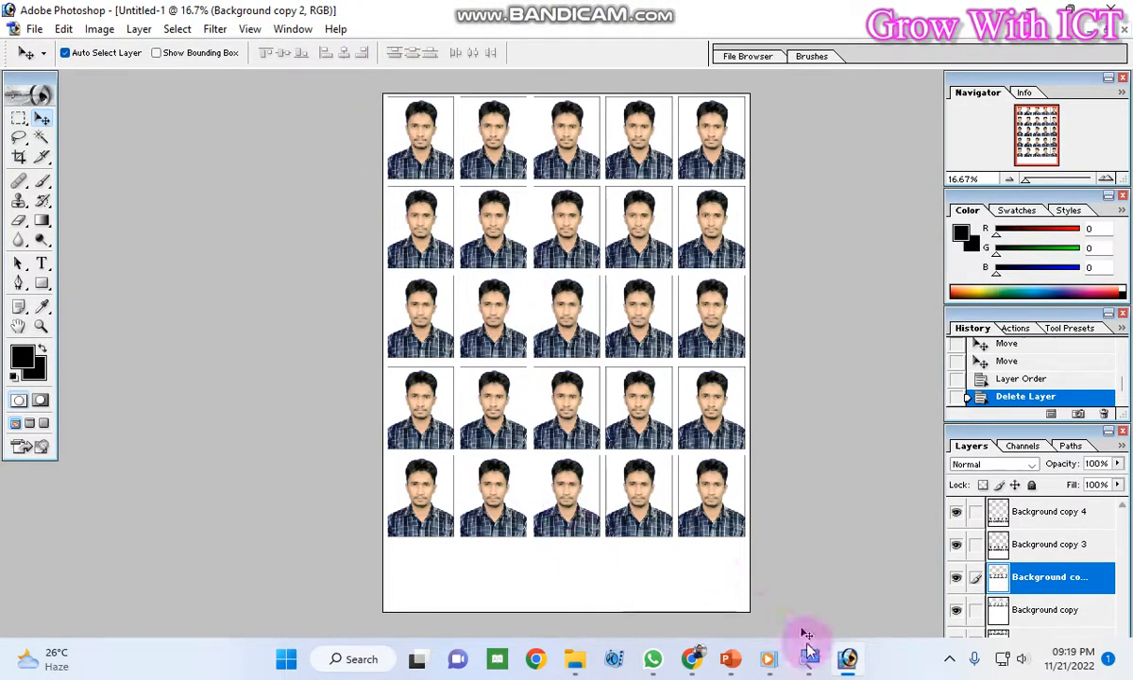
{"action": "left_click", "coordinate": [804, 579]}
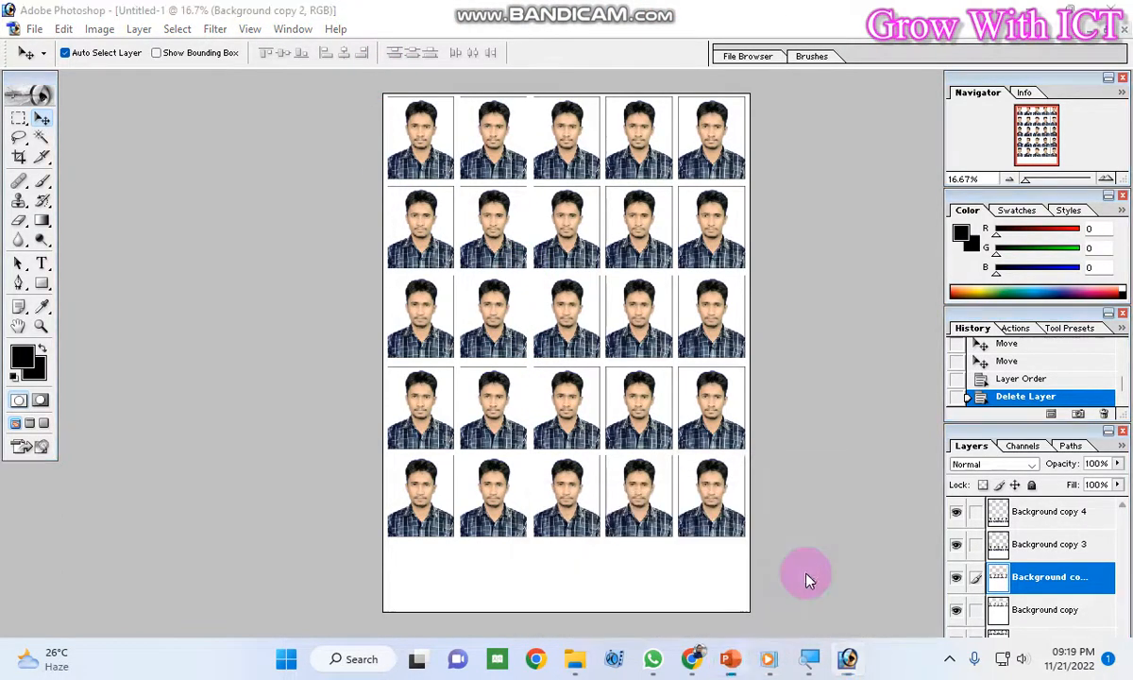
{"action": "key", "text": "F5"}
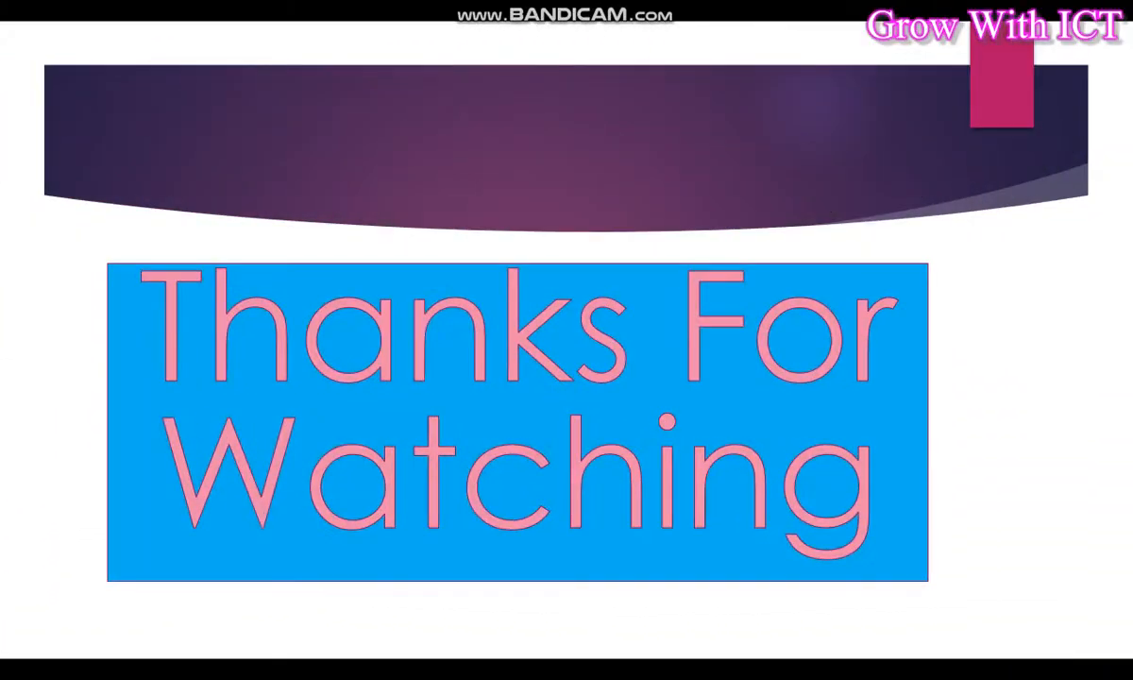
{"action": "mouse_move", "coordinate": [397, 8]}
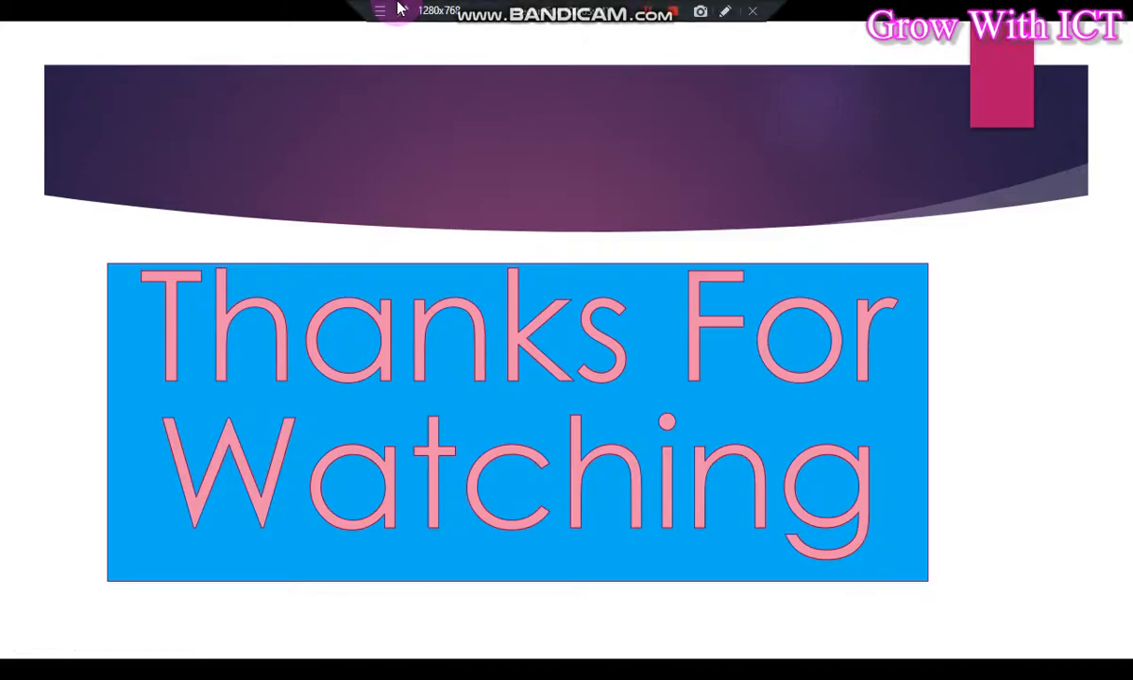